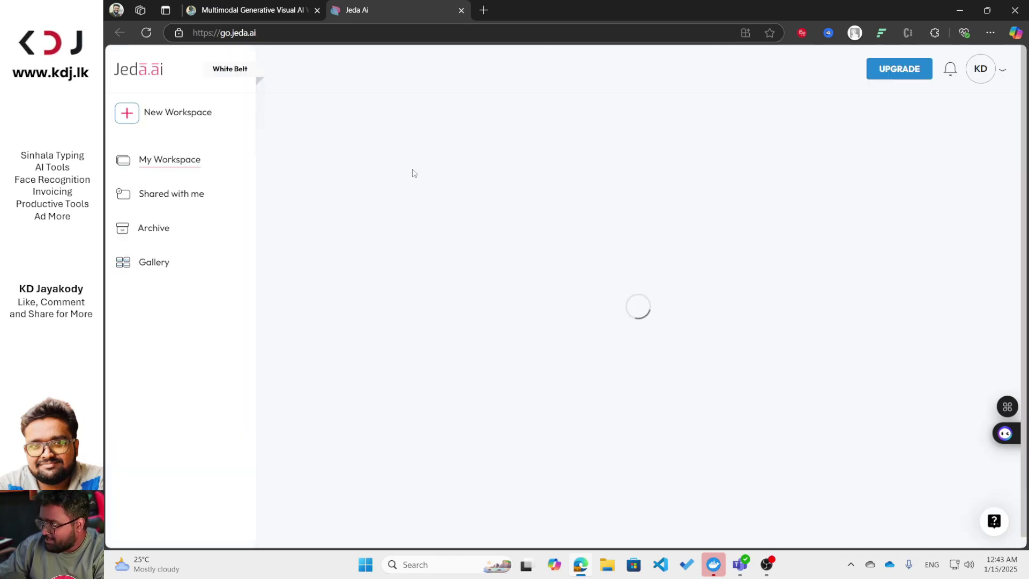
- Create a new workspace in Jeda.ai
{"action": "left_click", "coordinate": [185, 118]}
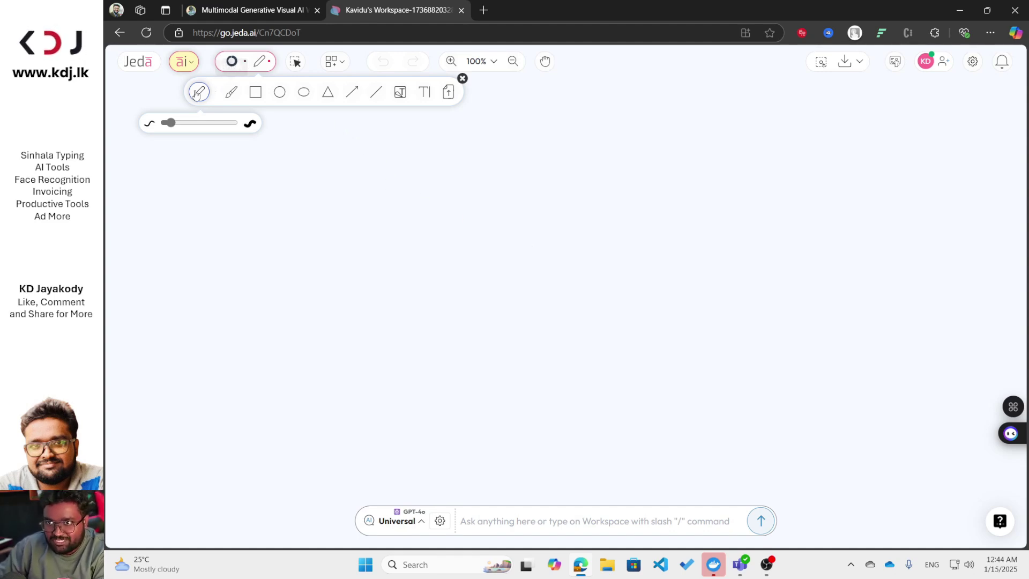
- Draw a looping freehand pencil stroke on the canvas and a short brush stroke beside it
{"action": "mouse_move", "coordinate": [278, 180]}
{"action": "left_mouse_down"}
{"action": "mouse_move", "coordinate": [319, 266]}
{"action": "mouse_move", "coordinate": [367, 244]}
{"action": "left_mouse_up"}
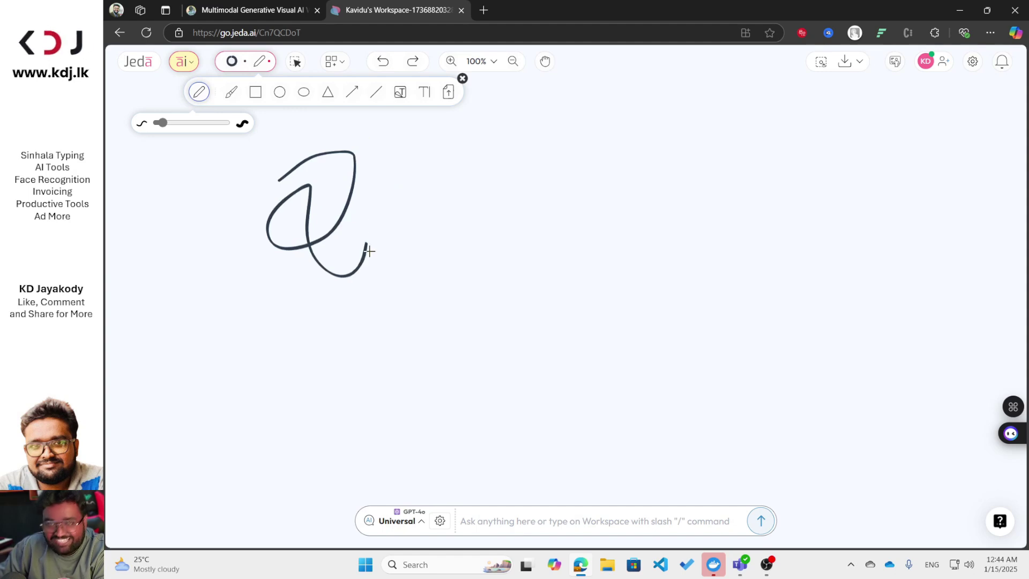
{"action": "left_click", "coordinate": [231, 92]}
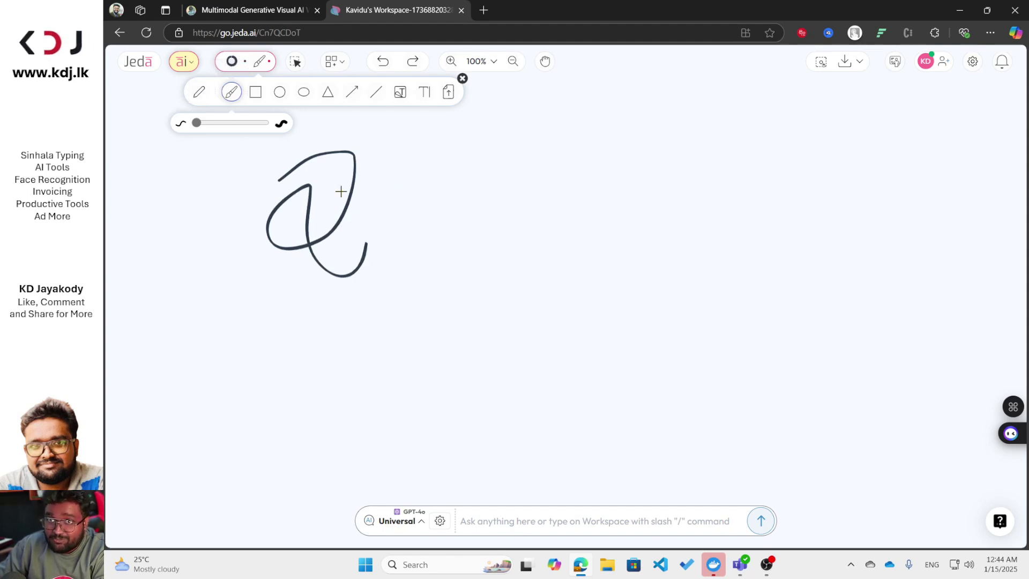
{"action": "left_click_drag", "start_coordinate": [396, 165], "coordinate": [397, 197]}
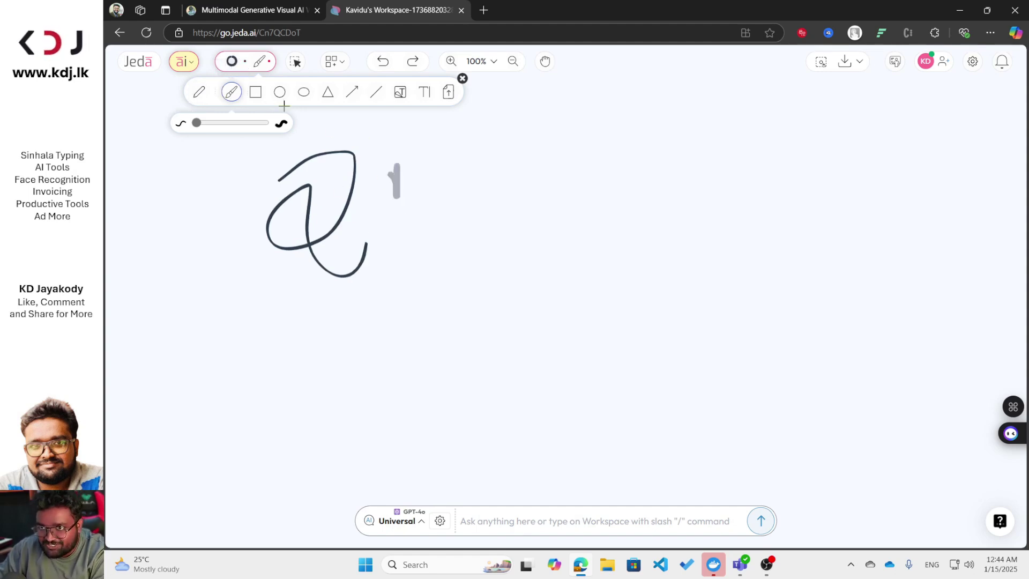
- Draw a large rectangle near the canvas's upper right and a smaller square beside it
{"action": "left_click", "coordinate": [257, 94]}
{"action": "left_click_drag", "start_coordinate": [644, 97], "coordinate": [882, 245]}
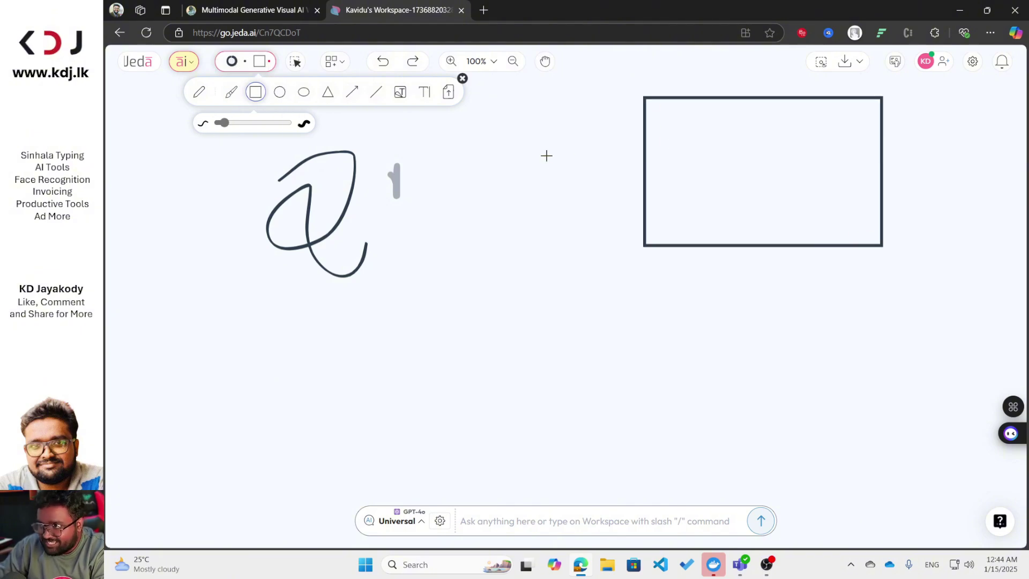
{"action": "left_click_drag", "start_coordinate": [532, 158], "coordinate": [618, 245]}
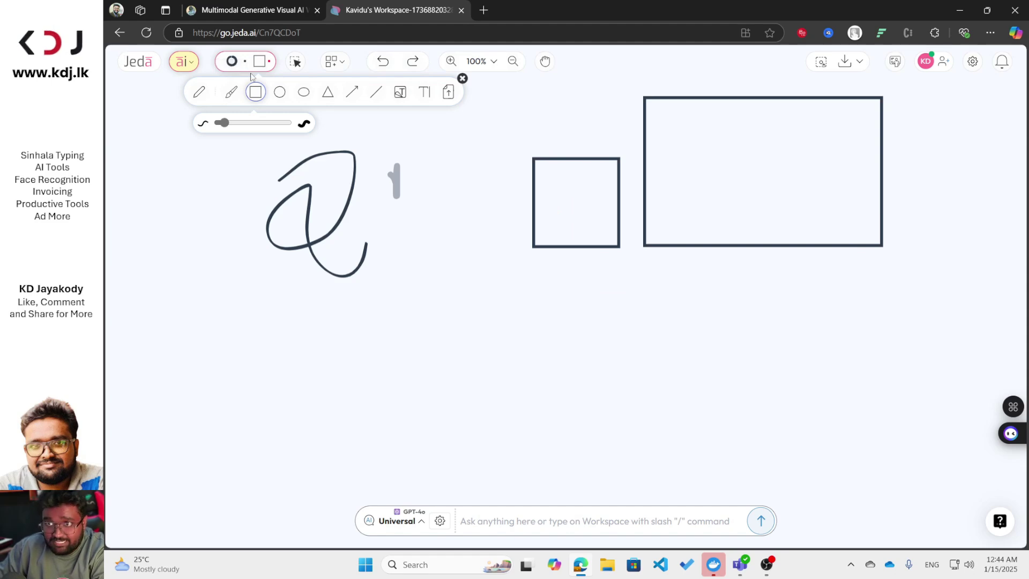
- Select all the test strokes and rectangles on the canvas and delete them
{"action": "left_click", "coordinate": [297, 63]}
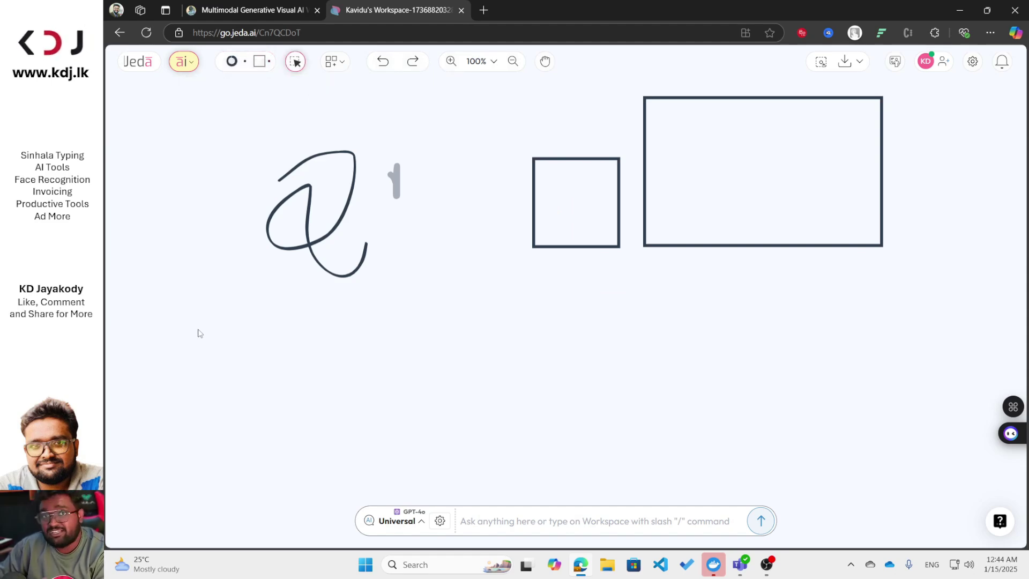
{"action": "left_click_drag", "start_coordinate": [192, 315], "coordinate": [1021, 46]}
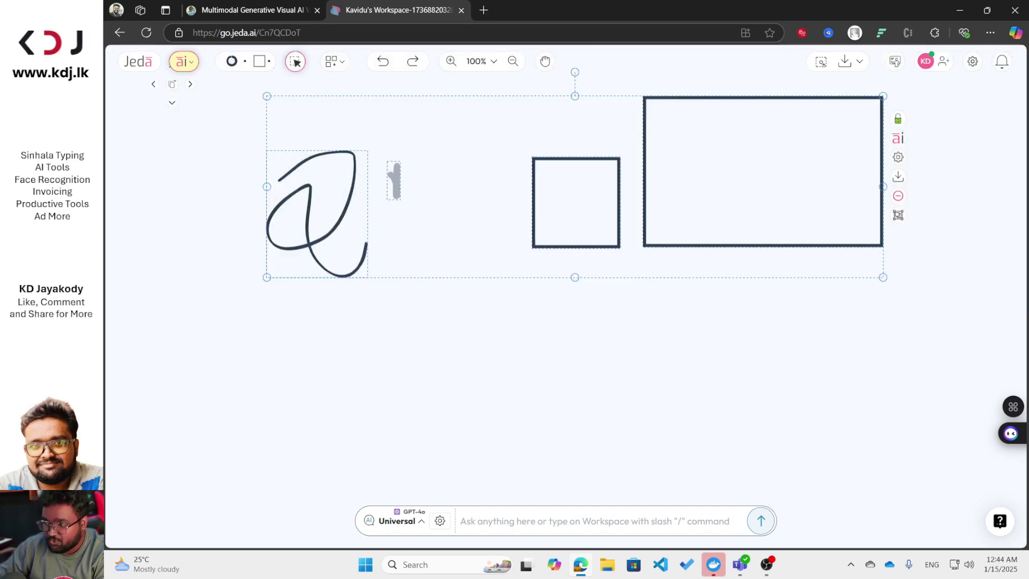
{"action": "key", "text": "Delete"}
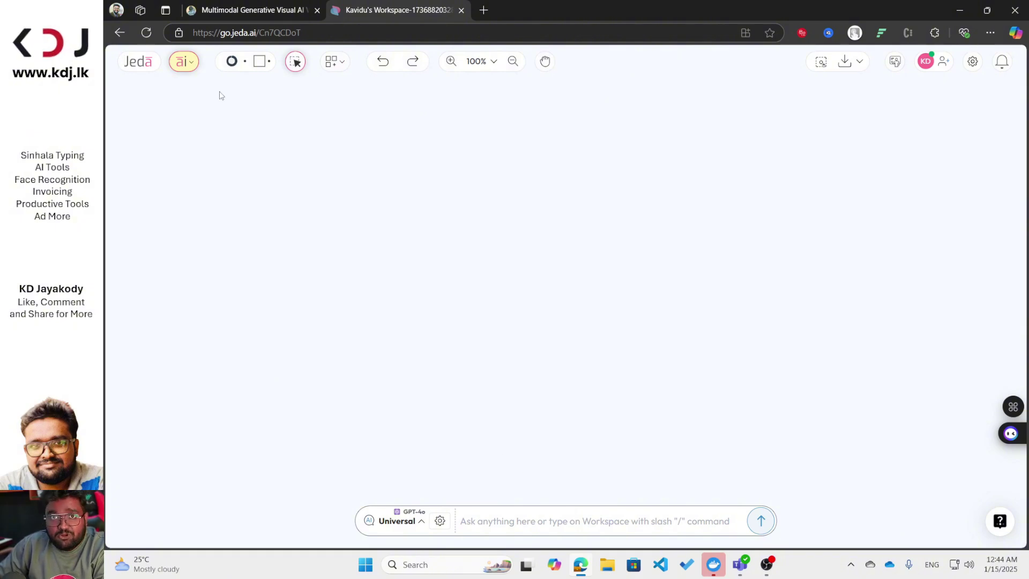
- Open the SWOT Analysis recipe from the Strategy & Planning group of the Visual Analysis AI recipes
{"action": "left_click", "coordinate": [189, 63]}
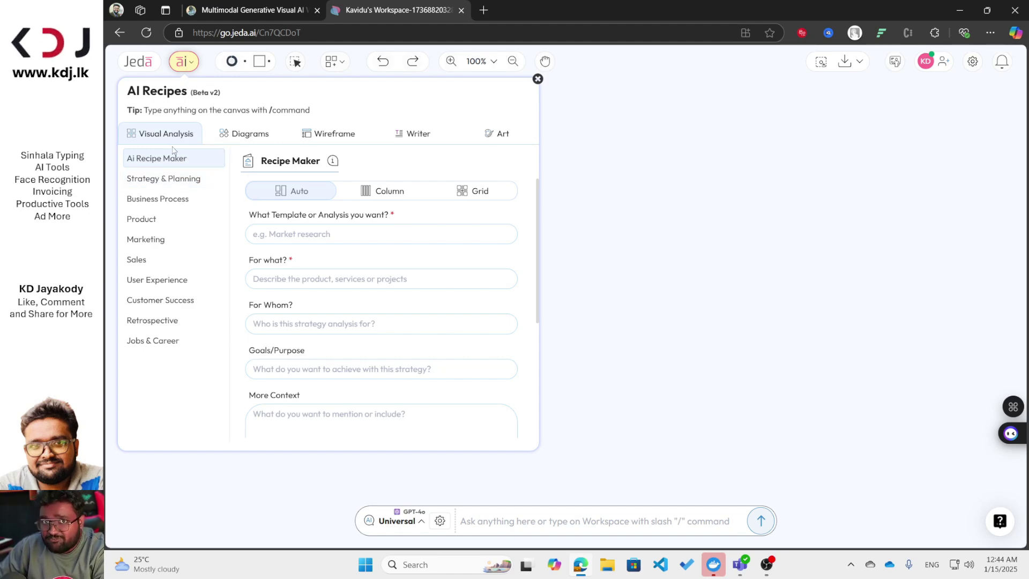
{"action": "left_click", "coordinate": [159, 182]}
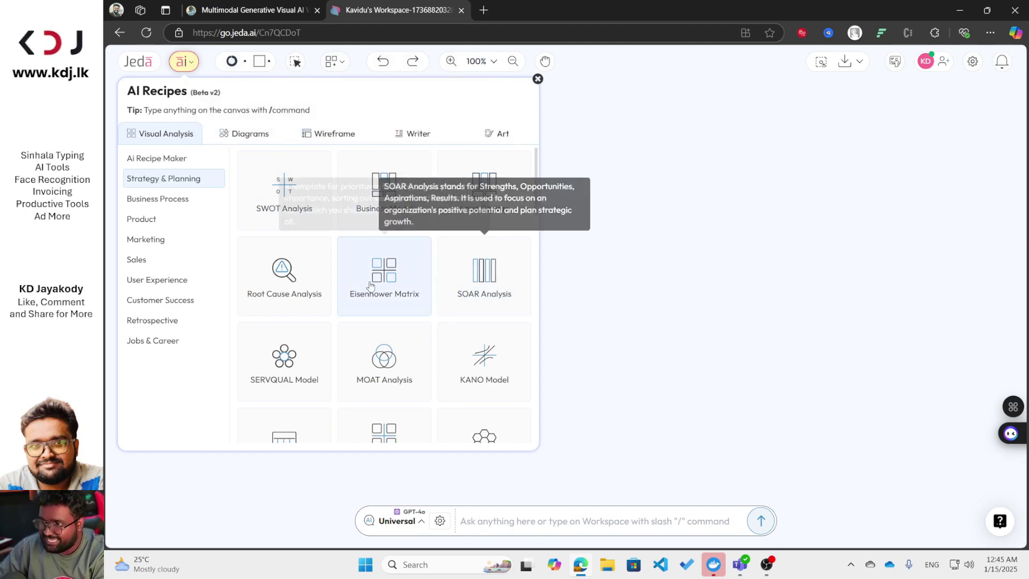
{"action": "scroll", "coordinate": [303, 351], "scroll_direction": "down", "scroll_amount": 3}
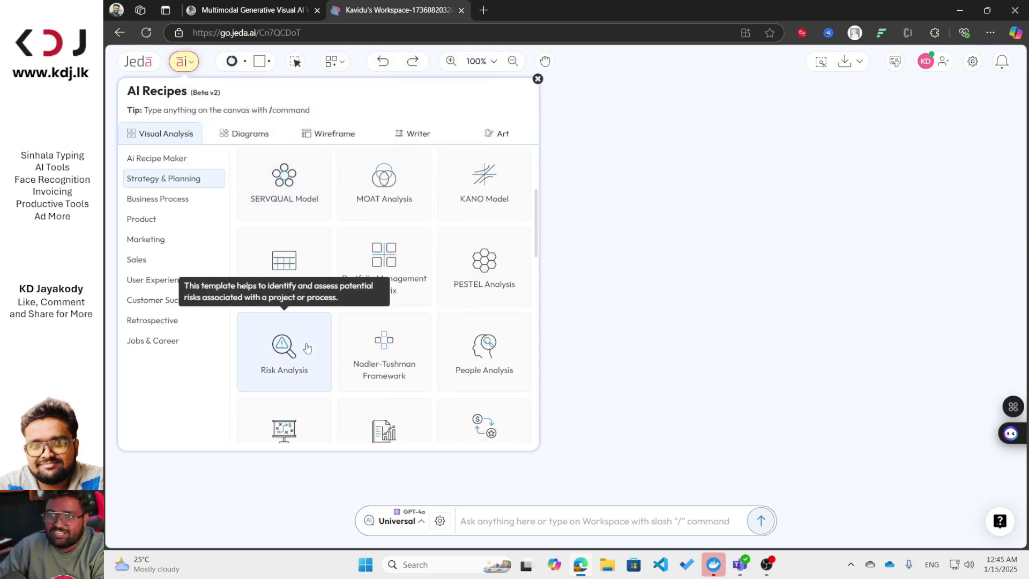
{"action": "scroll", "coordinate": [308, 349], "scroll_direction": "down", "scroll_amount": 3}
{"action": "scroll", "coordinate": [316, 348], "scroll_direction": "down", "scroll_amount": 3}
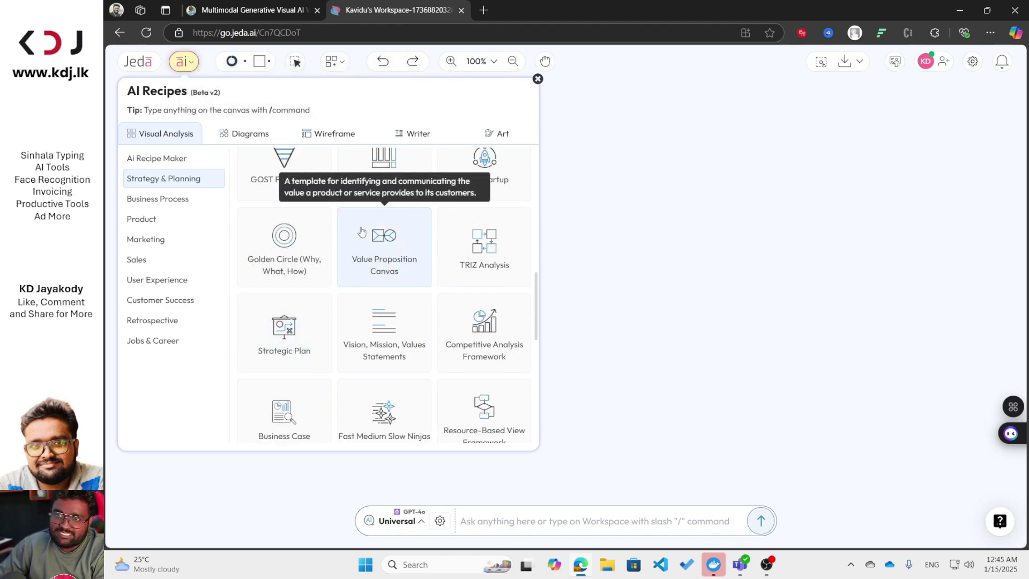
{"action": "scroll", "coordinate": [365, 238], "scroll_direction": "up", "scroll_amount": 6}
{"action": "scroll", "coordinate": [372, 241], "scroll_direction": "up", "scroll_amount": 1}
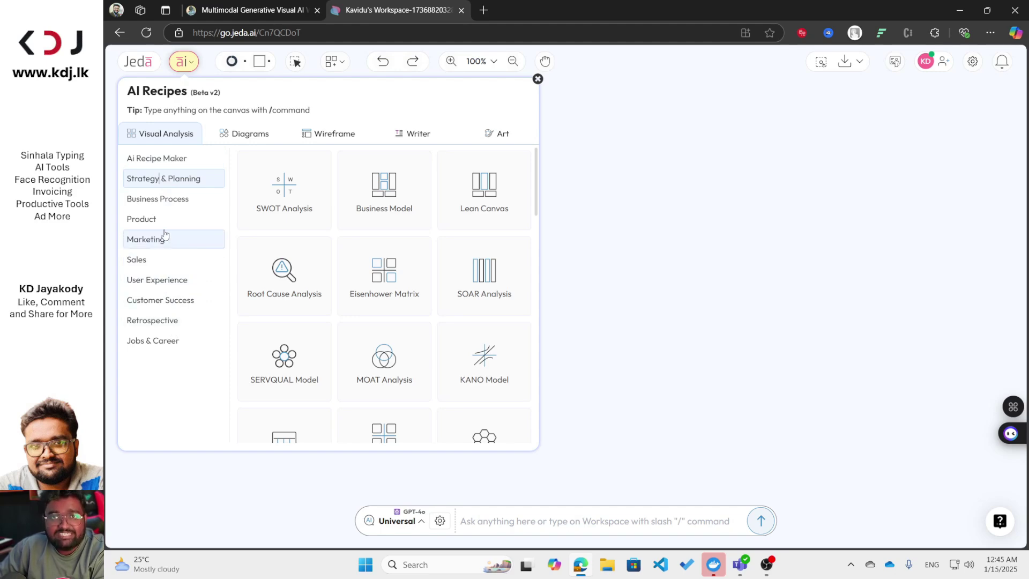
{"action": "left_click", "coordinate": [288, 202]}
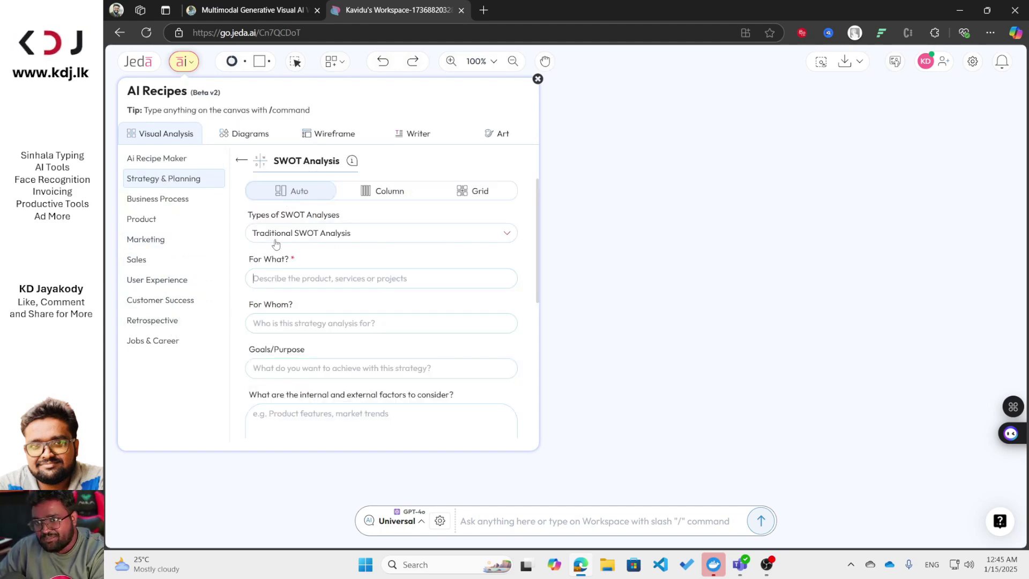
- Review the available types of SWOT analyses, leaving Traditional SWOT Analysis selected
{"action": "left_click", "coordinate": [277, 238]}
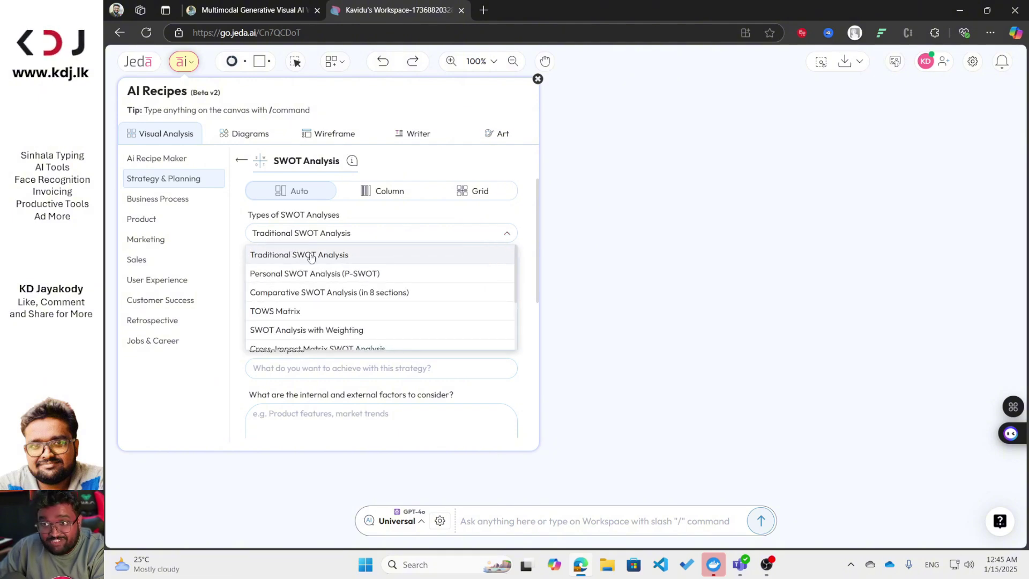
{"action": "scroll", "coordinate": [308, 300], "scroll_direction": "down", "scroll_amount": 5}
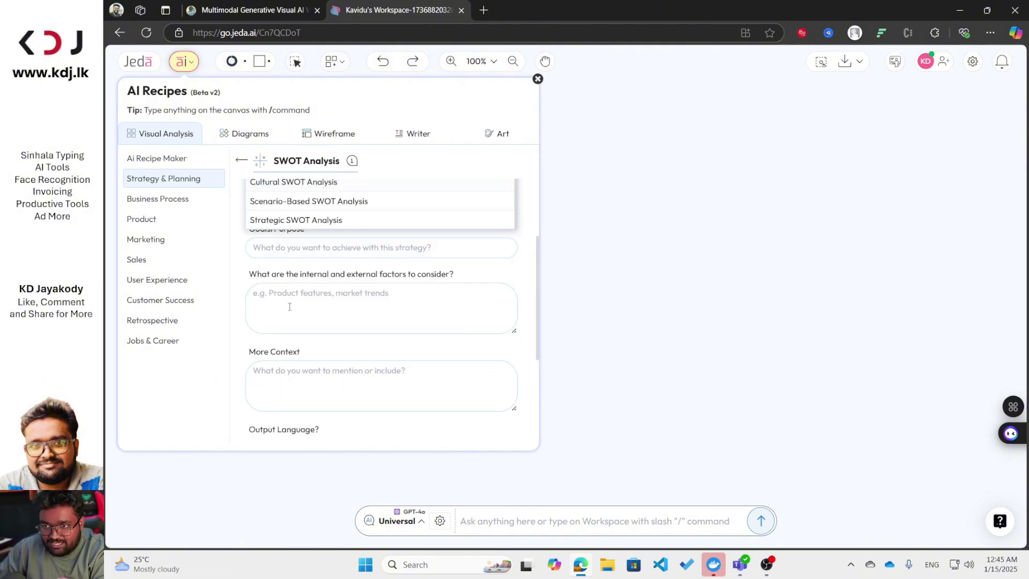
{"action": "scroll", "coordinate": [317, 273], "scroll_direction": "up", "scroll_amount": 3}
{"action": "scroll", "coordinate": [322, 261], "scroll_direction": "up", "scroll_amount": 3}
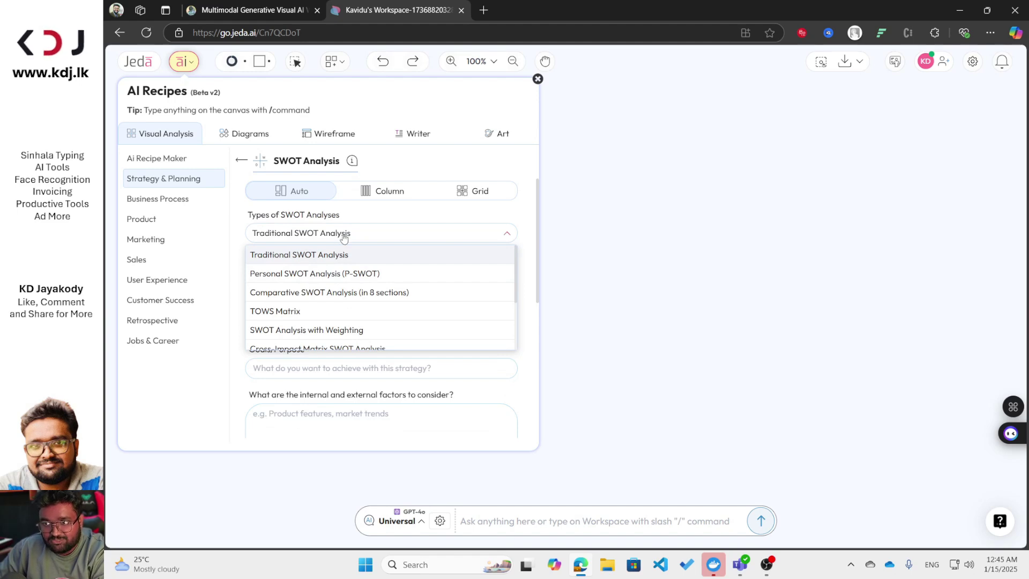
{"action": "left_click", "coordinate": [344, 238]}
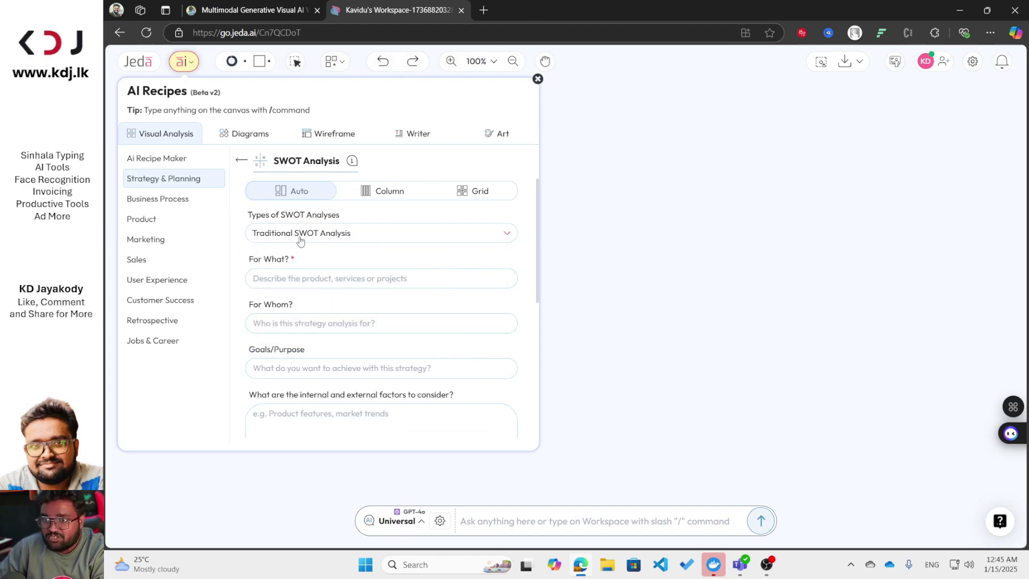
- Set the subject of the SWOT analysis to Tomato Sauce using the saved entry
{"action": "left_click", "coordinate": [301, 277]}
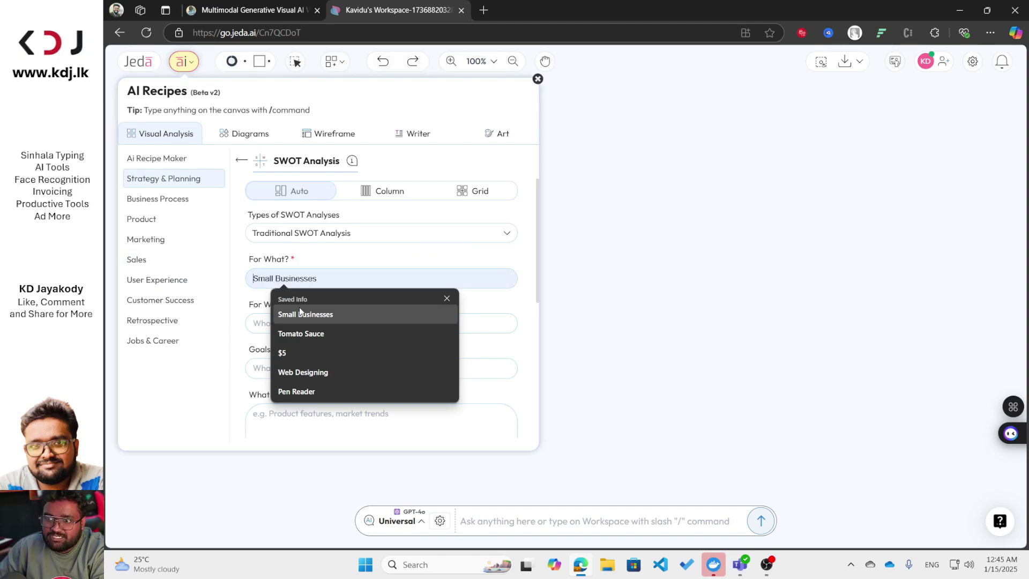
{"action": "left_click", "coordinate": [310, 334]}
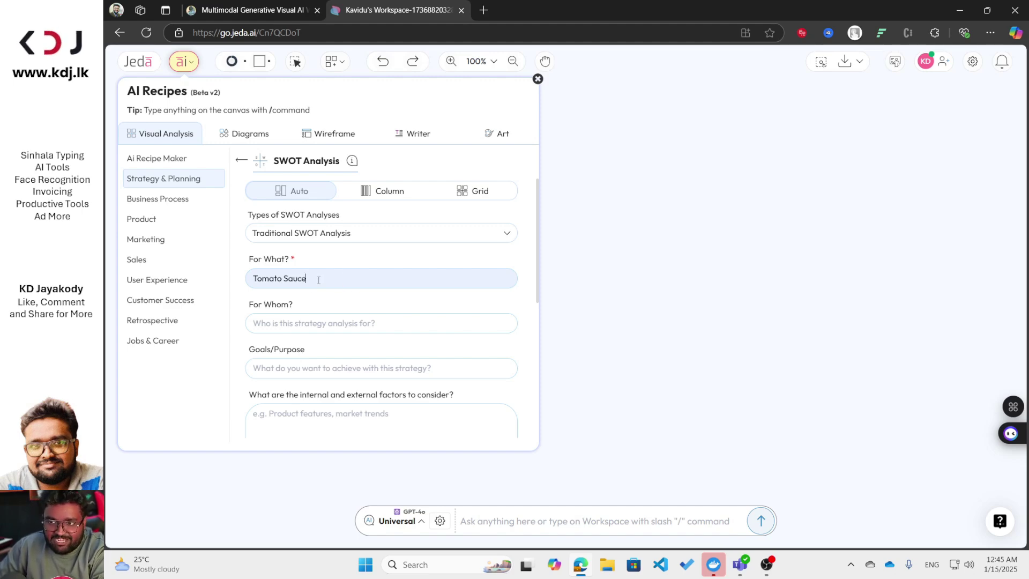
{"action": "triple_click", "coordinate": [285, 278]}
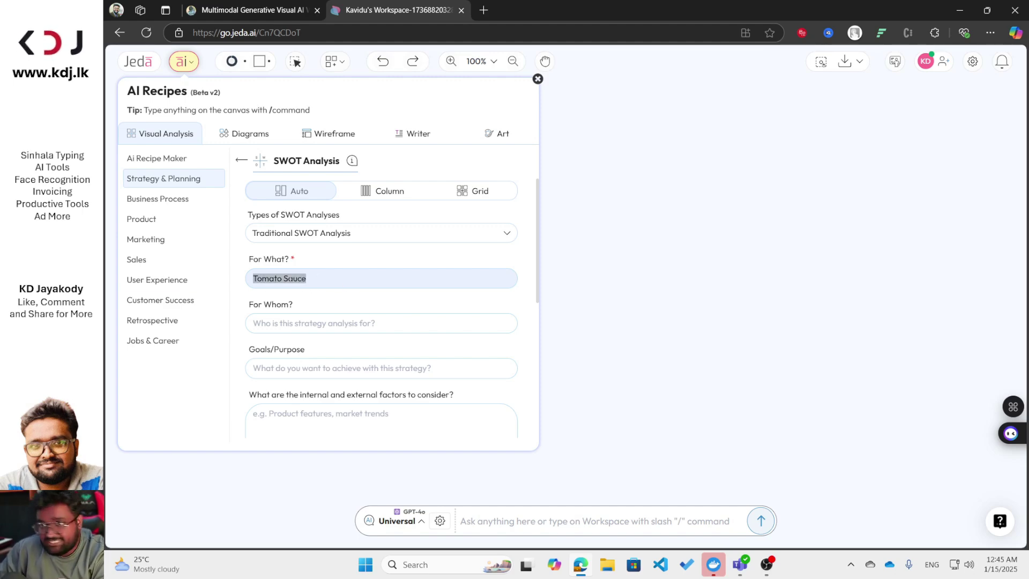
- Examine the recipe's optional fields for audience, goals, internal and external factors, extra context and output language
{"action": "left_click", "coordinate": [308, 320]}
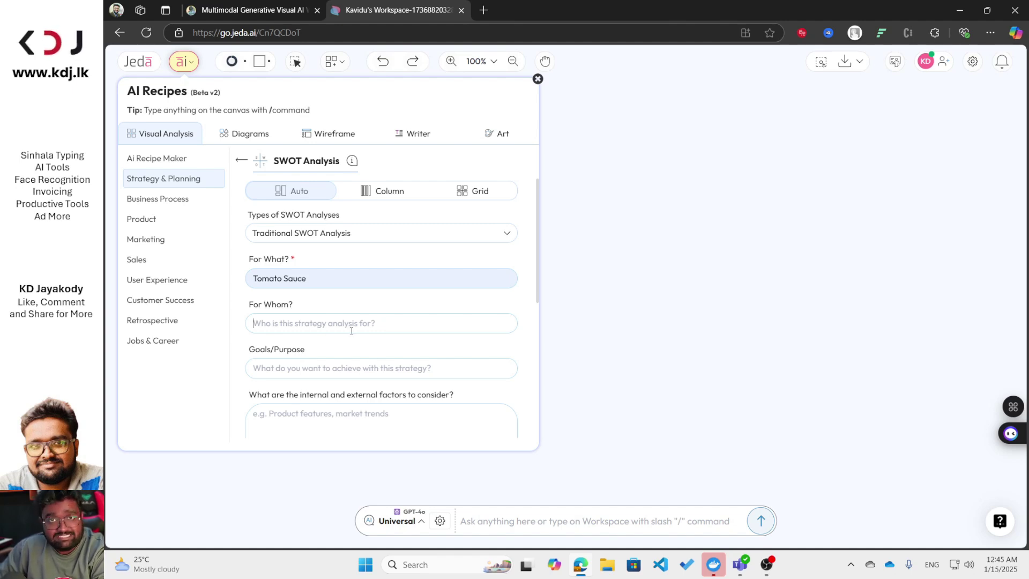
{"action": "scroll", "coordinate": [351, 331], "scroll_direction": "down", "scroll_amount": 1}
{"action": "left_click", "coordinate": [292, 295]}
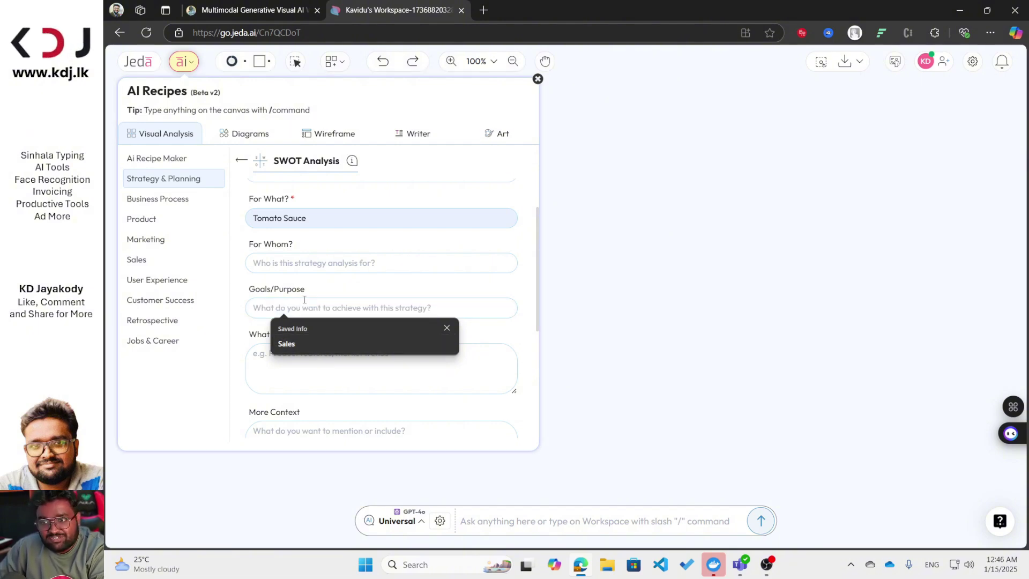
{"action": "scroll", "coordinate": [283, 306], "scroll_direction": "down", "scroll_amount": 2}
{"action": "left_click", "coordinate": [276, 248]}
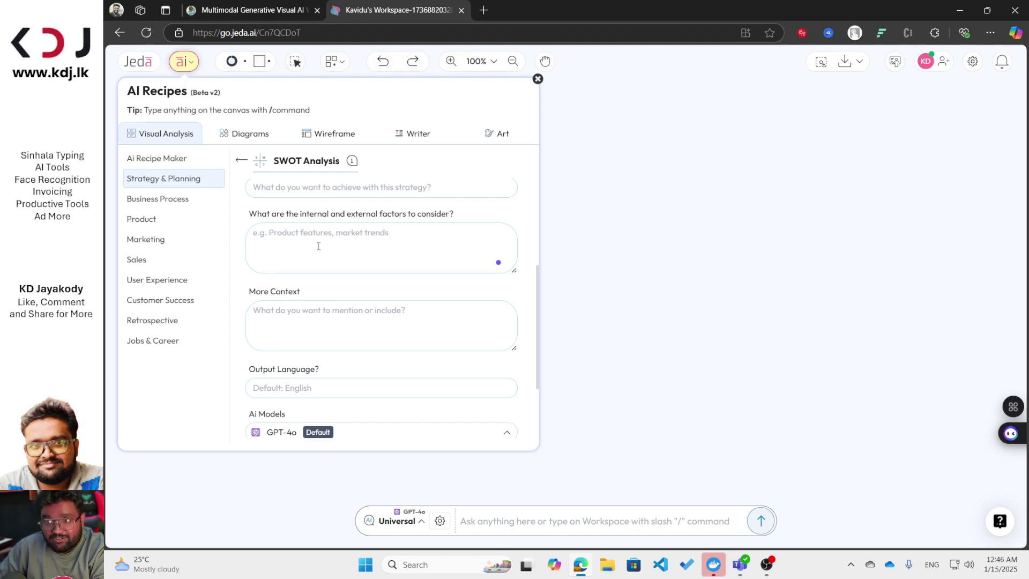
{"action": "scroll", "coordinate": [318, 246], "scroll_direction": "down", "scroll_amount": 1}
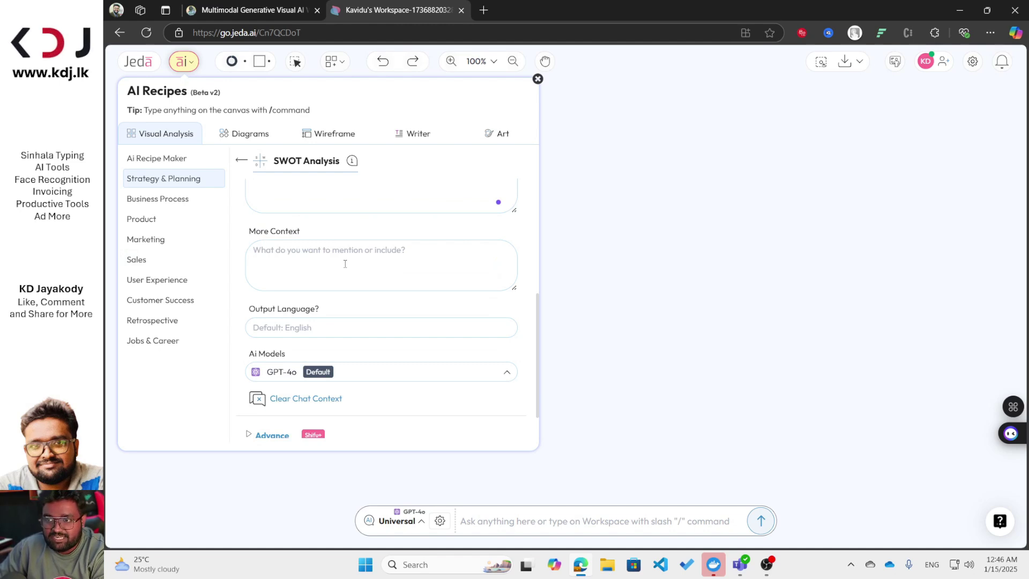
{"action": "scroll", "coordinate": [345, 264], "scroll_direction": "down", "scroll_amount": 1}
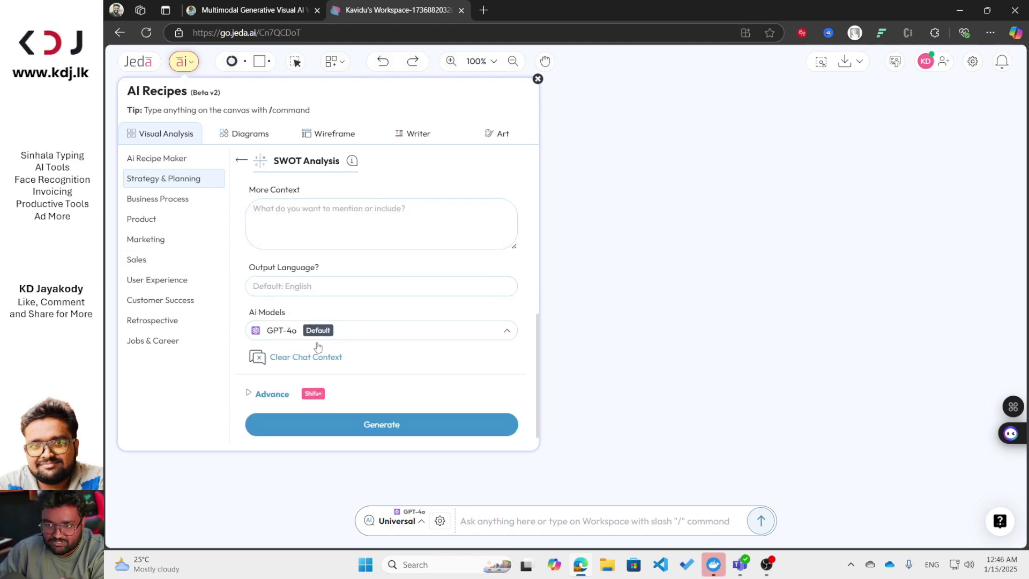
- Turn on the Multi-LLM Agent option in the SWOT recipe's AI model choices
{"action": "left_click", "coordinate": [264, 332]}
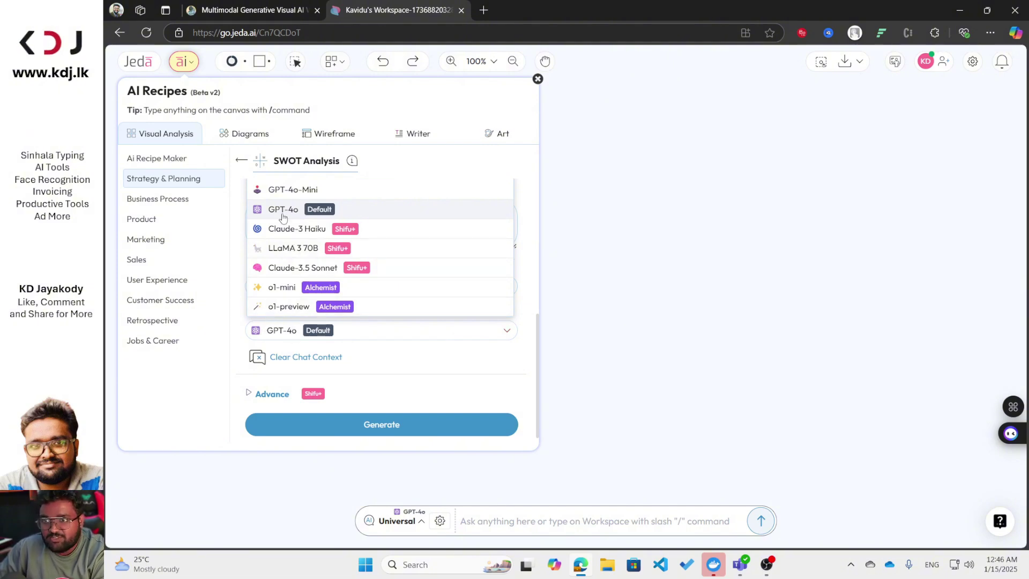
{"action": "scroll", "coordinate": [284, 217], "scroll_direction": "up", "scroll_amount": 3}
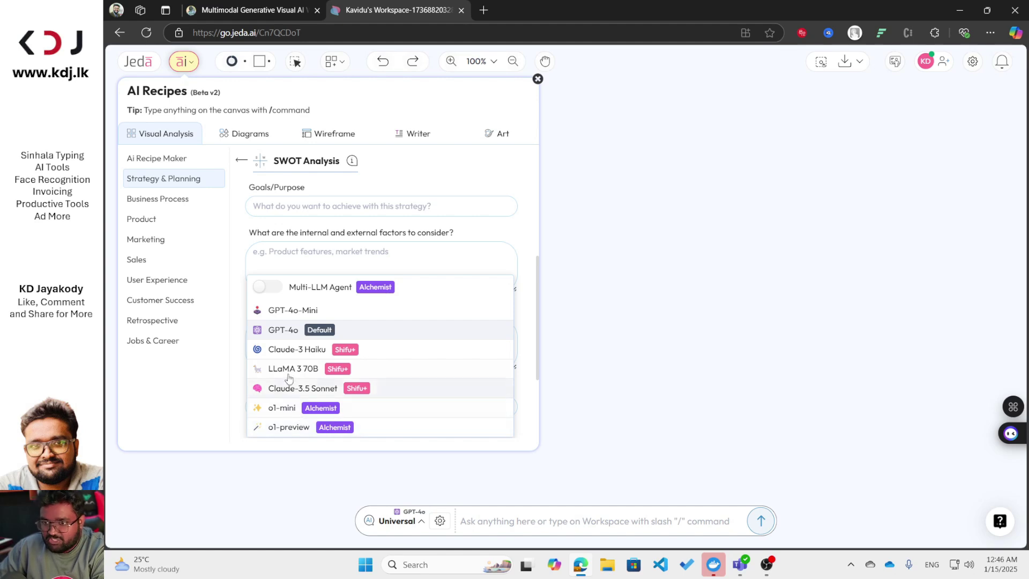
{"action": "left_click", "coordinate": [268, 288]}
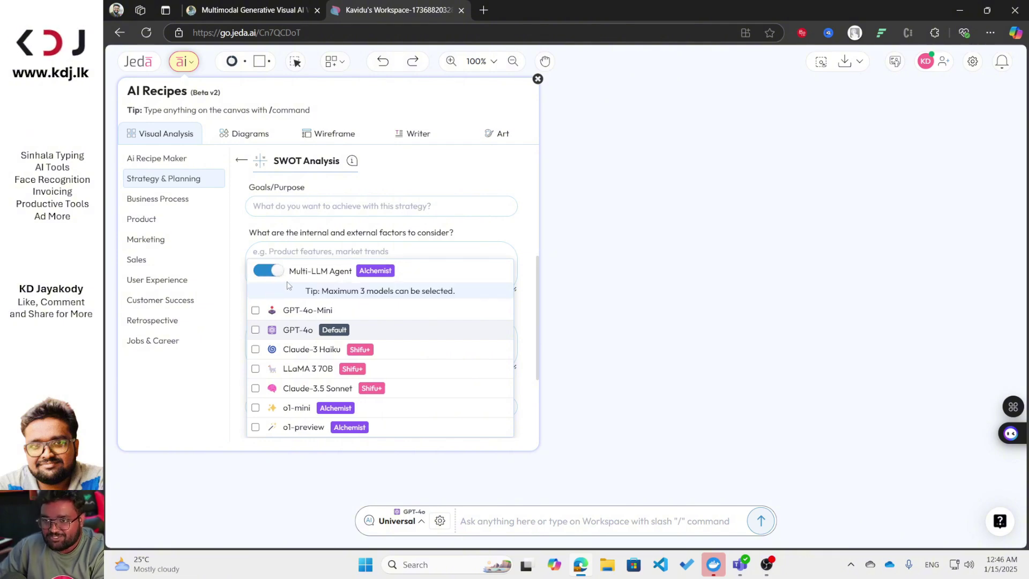
{"action": "left_click", "coordinate": [266, 285]}
{"action": "left_click", "coordinate": [266, 285]}
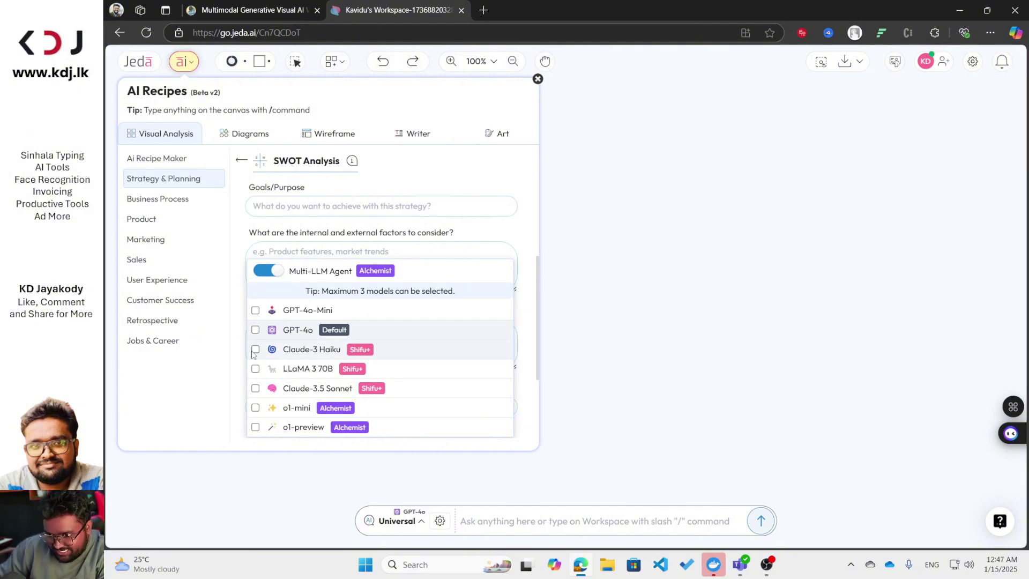
- Choose GPT-4o, Claude-3.5 Sonnet and o1-preview as the three models for the SWOT recipe
{"action": "left_click", "coordinate": [255, 388]}
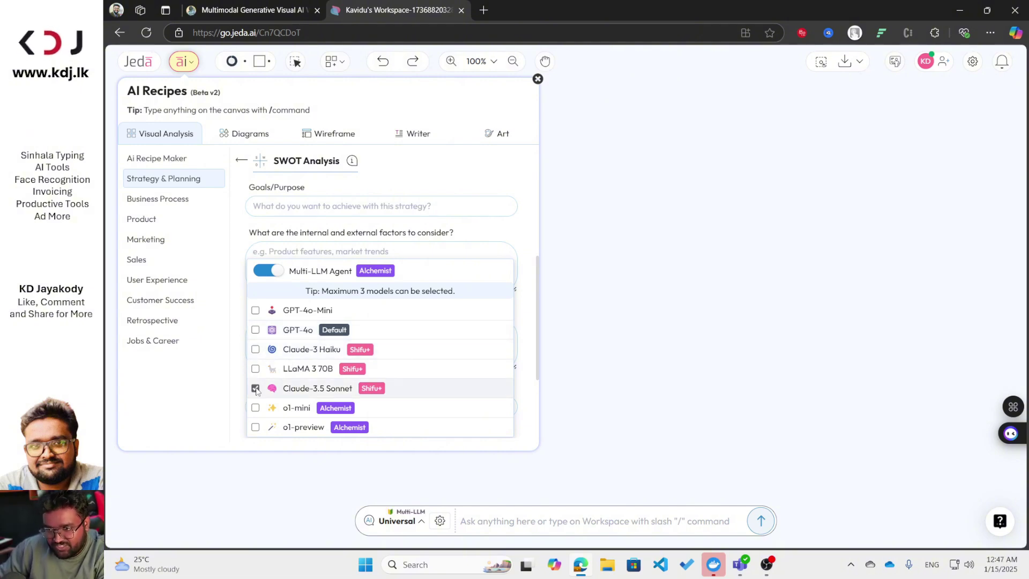
{"action": "left_click", "coordinate": [255, 331]}
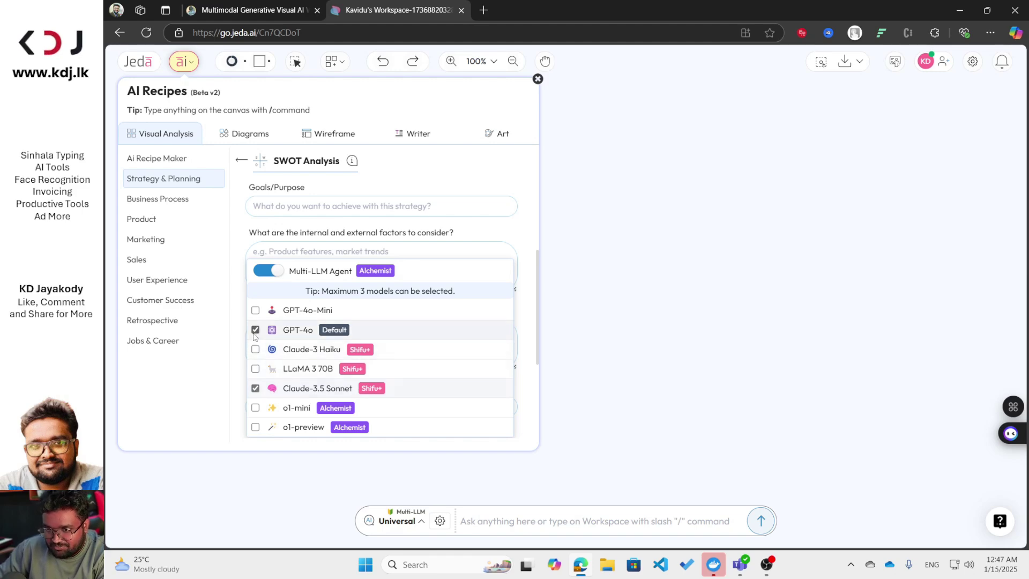
{"action": "left_click", "coordinate": [256, 369]}
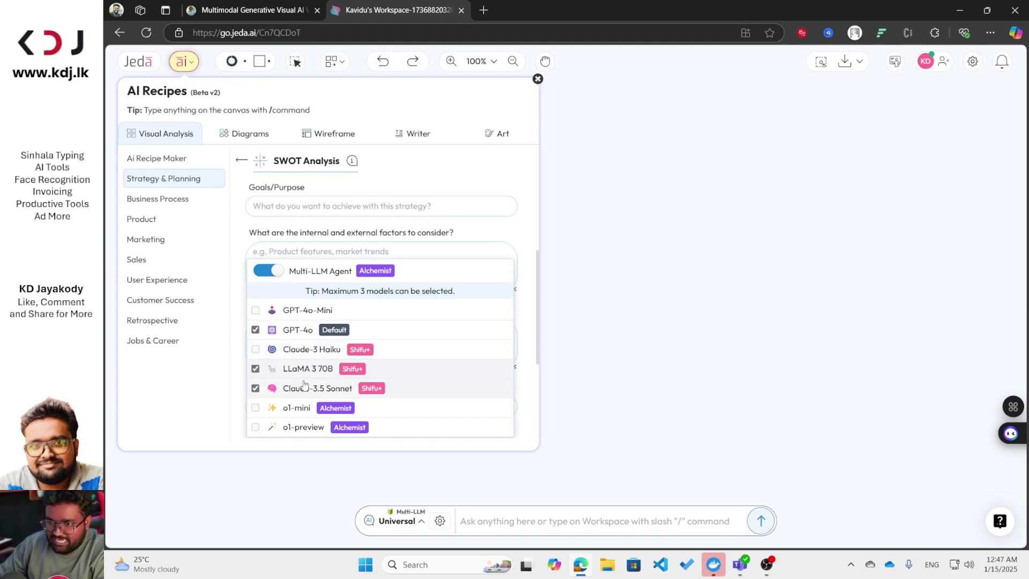
{"action": "left_click", "coordinate": [255, 370]}
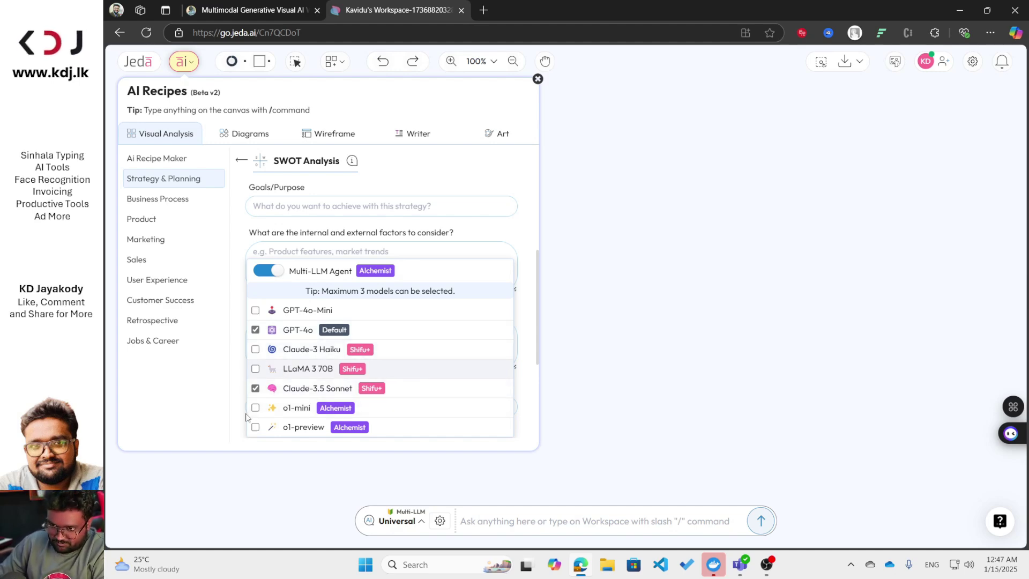
{"action": "left_click", "coordinate": [255, 427]}
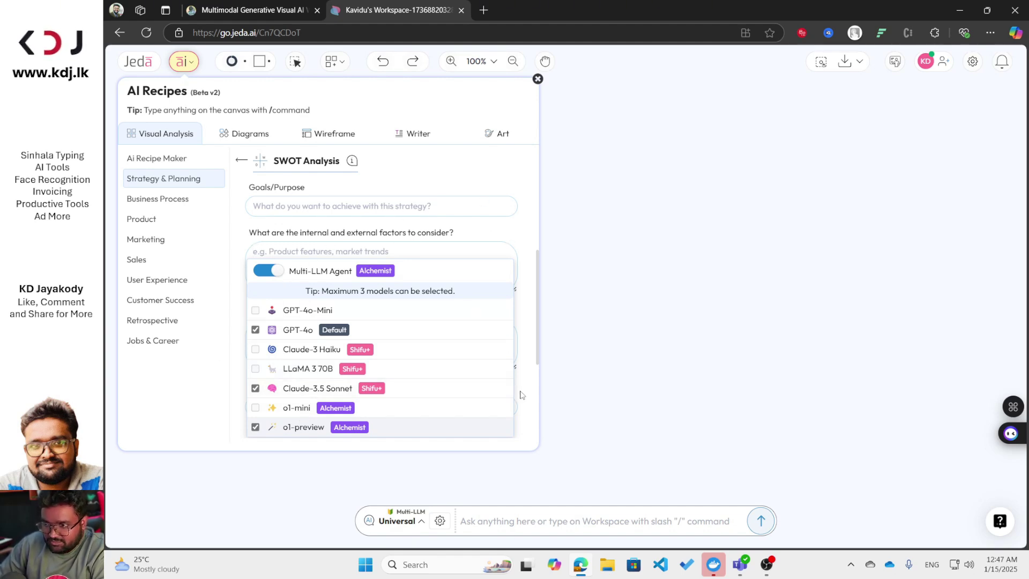
- Examine the recipe's aggregation setting and its advanced file analysis options, Data Insight and Document Insight
{"action": "scroll", "coordinate": [532, 399], "scroll_direction": "down", "scroll_amount": 3}
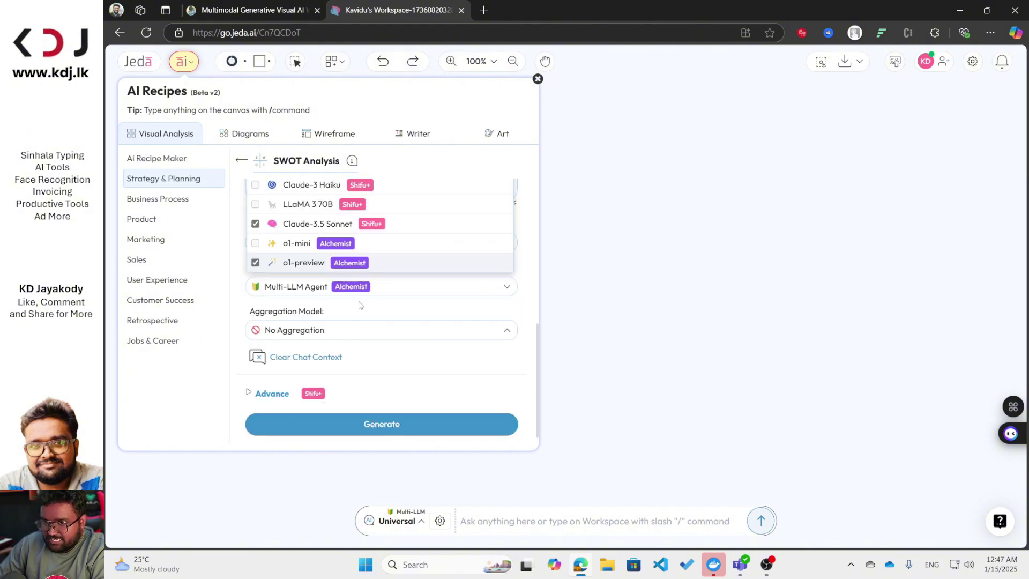
{"action": "scroll", "coordinate": [364, 275], "scroll_direction": "up", "scroll_amount": 1}
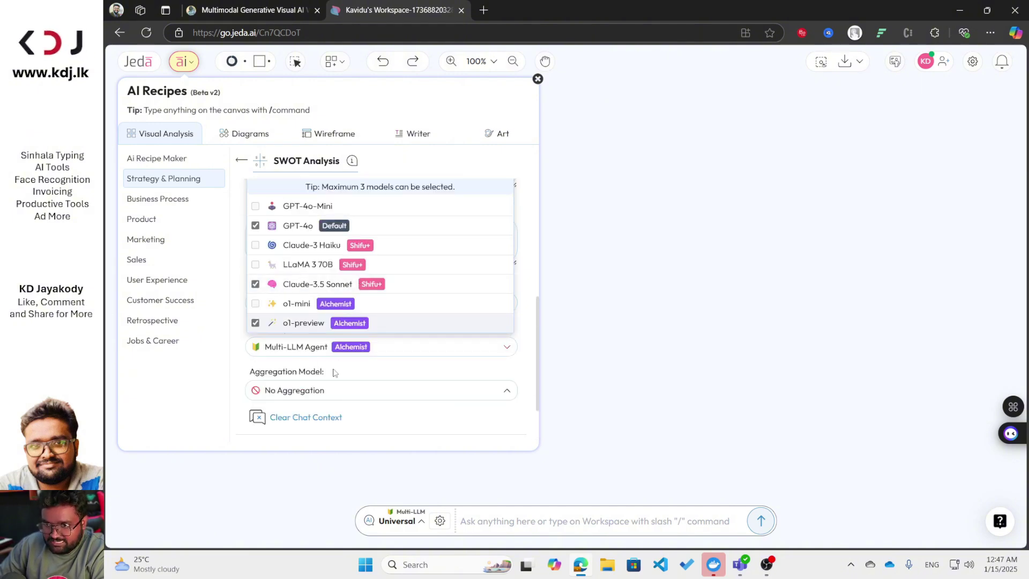
{"action": "scroll", "coordinate": [338, 386], "scroll_direction": "down", "scroll_amount": 1}
{"action": "left_click", "coordinate": [272, 395]}
{"action": "scroll", "coordinate": [259, 369], "scroll_direction": "down", "scroll_amount": 2}
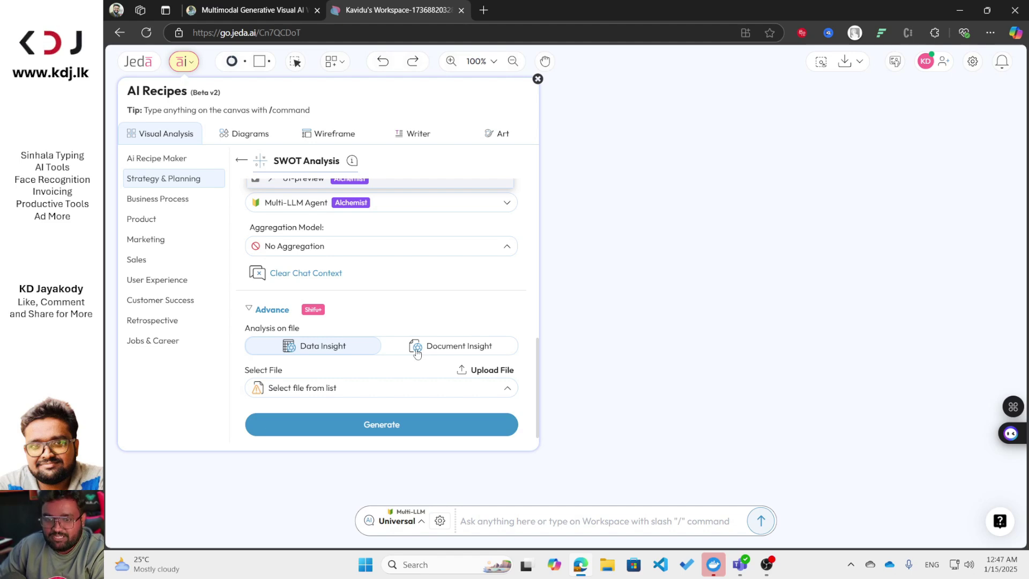
{"action": "left_click", "coordinate": [477, 352]}
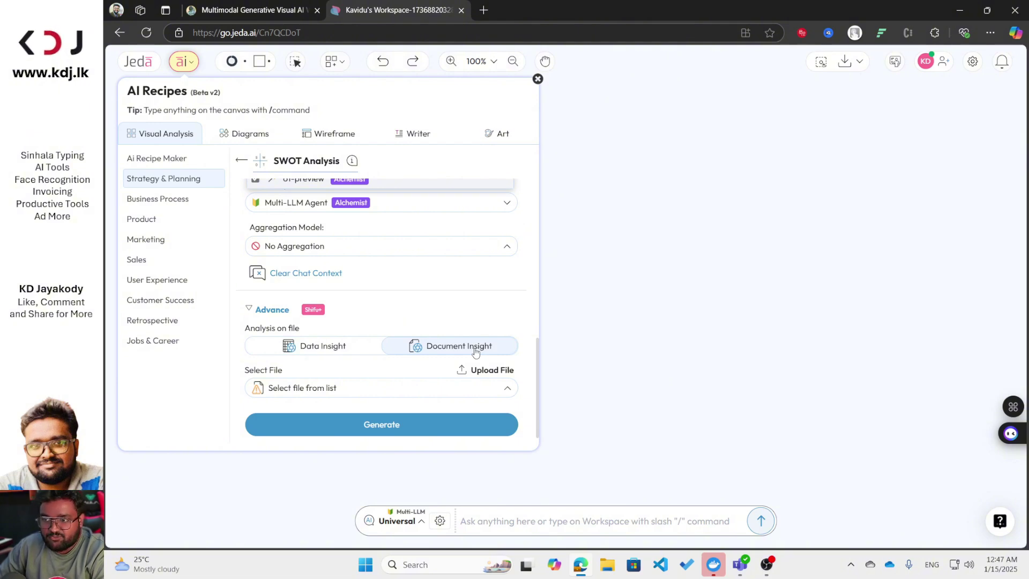
{"action": "left_click", "coordinate": [306, 346]}
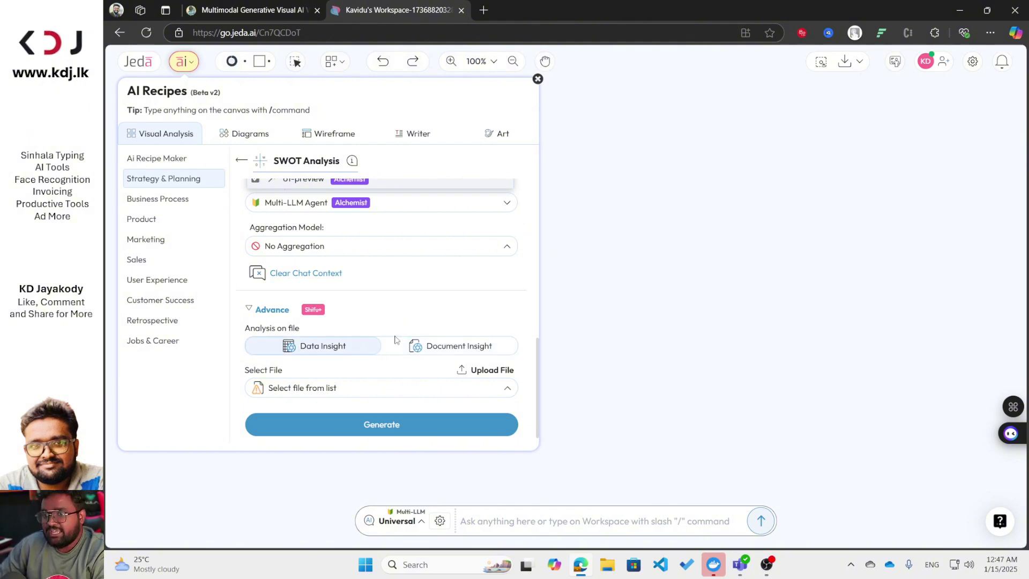
{"action": "left_click", "coordinate": [429, 351]}
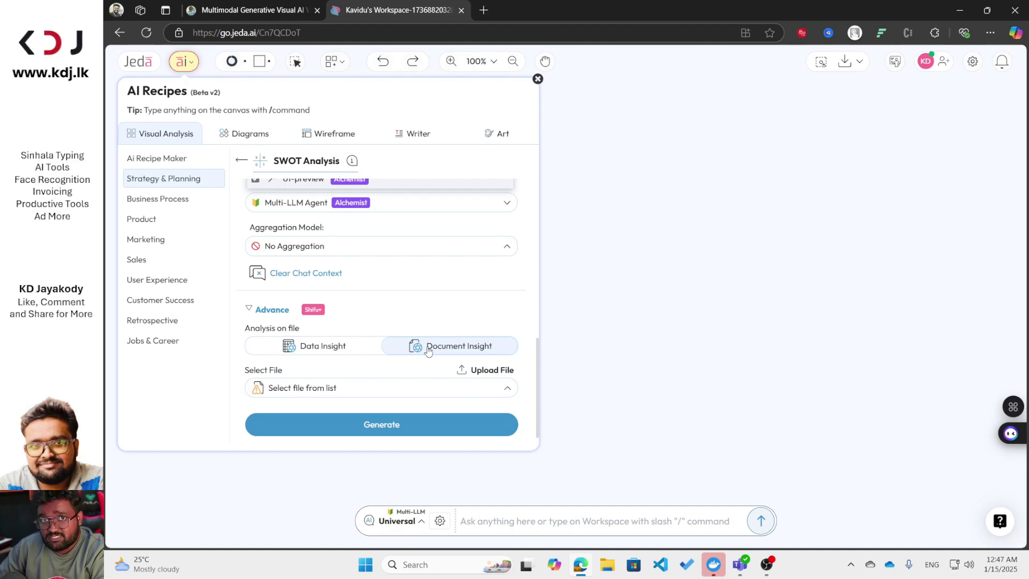
{"action": "scroll", "coordinate": [391, 325], "scroll_direction": "up", "scroll_amount": 2}
{"action": "scroll", "coordinate": [391, 326], "scroll_direction": "down", "scroll_amount": 2}
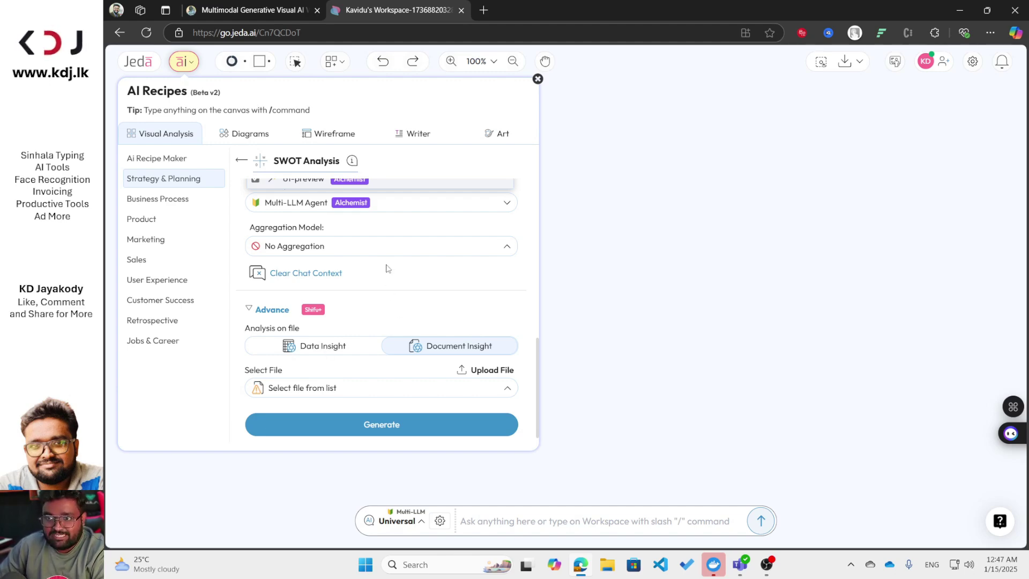
{"action": "scroll", "coordinate": [387, 268], "scroll_direction": "up", "scroll_amount": 2}
{"action": "scroll", "coordinate": [415, 225], "scroll_direction": "down", "scroll_amount": 2}
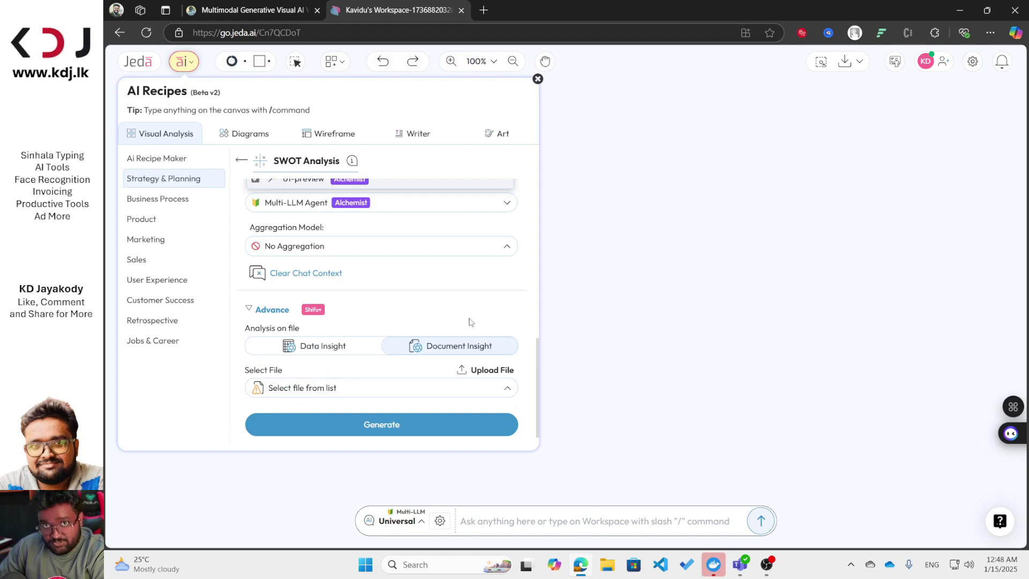
{"action": "left_click", "coordinate": [257, 310]}
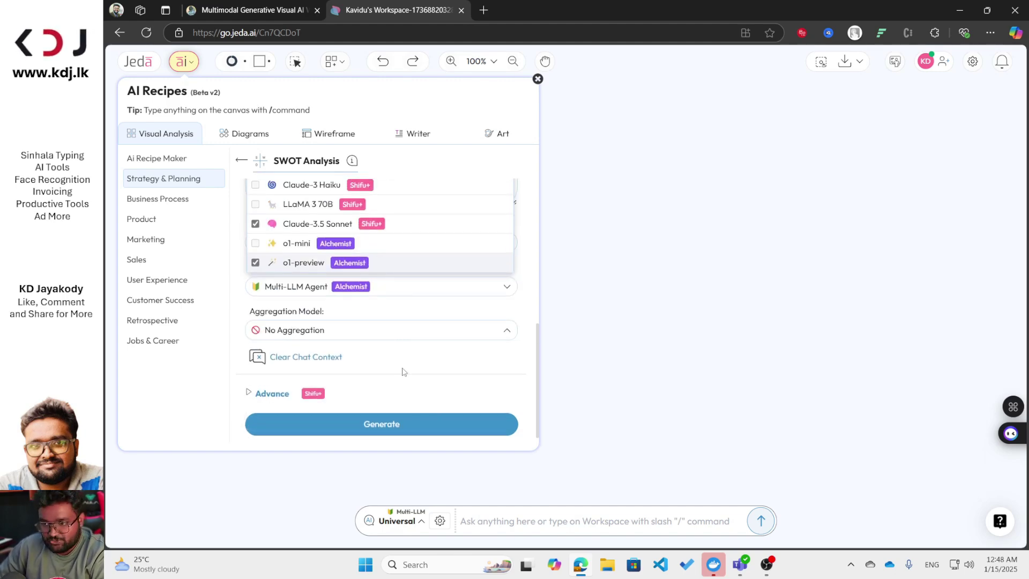
- Generate the Tomato Sauce SWOT analysis with the chosen models and select the GPT-4o result on the canvas
{"action": "scroll", "coordinate": [407, 332], "scroll_direction": "up", "scroll_amount": 5}
{"action": "scroll", "coordinate": [429, 220], "scroll_direction": "down", "scroll_amount": 5}
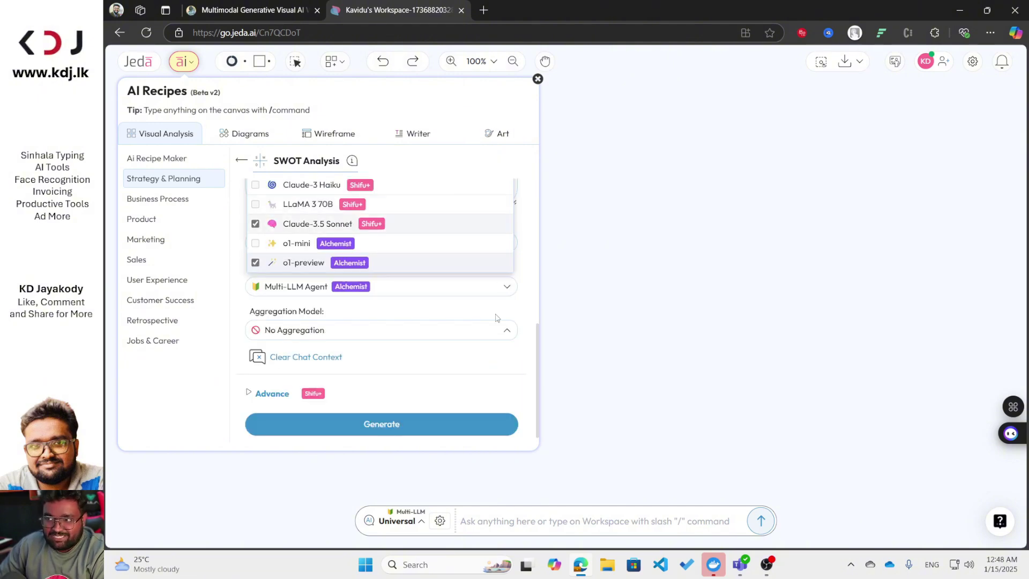
{"action": "left_click", "coordinate": [369, 424]}
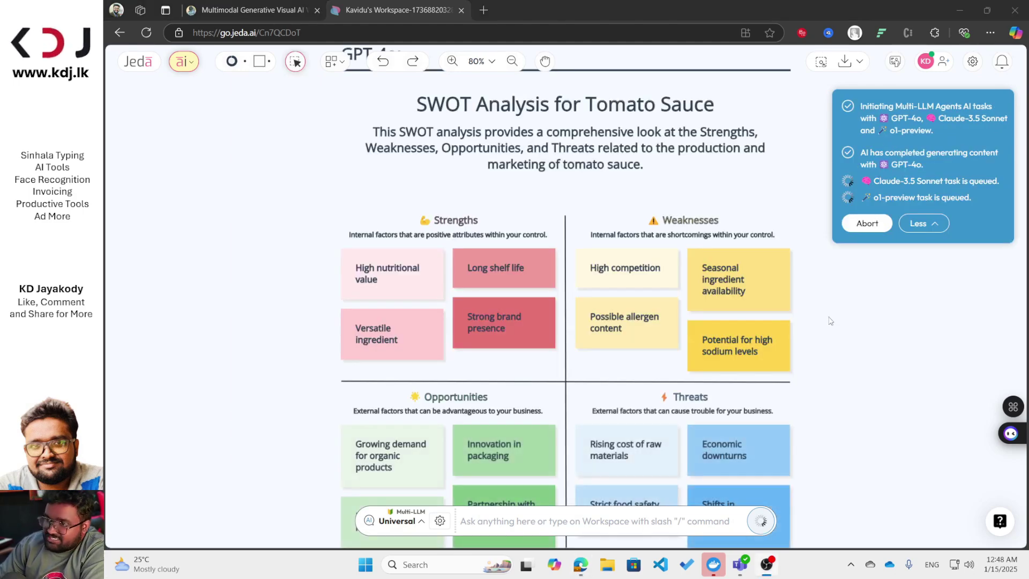
{"action": "left_click", "coordinate": [784, 170]}
{"action": "scroll", "coordinate": [784, 170], "scroll_direction": "up", "scroll_amount": 1}
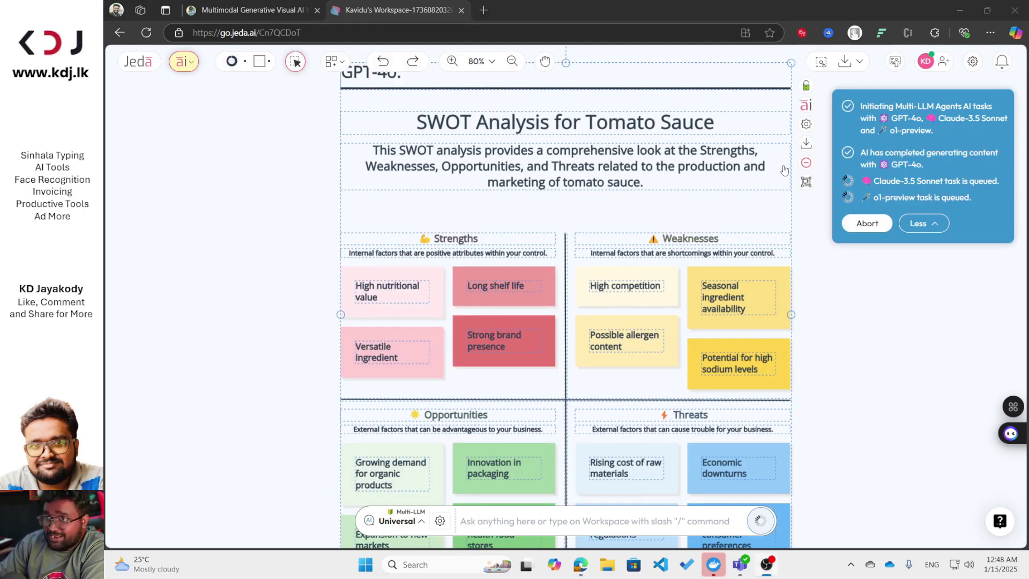
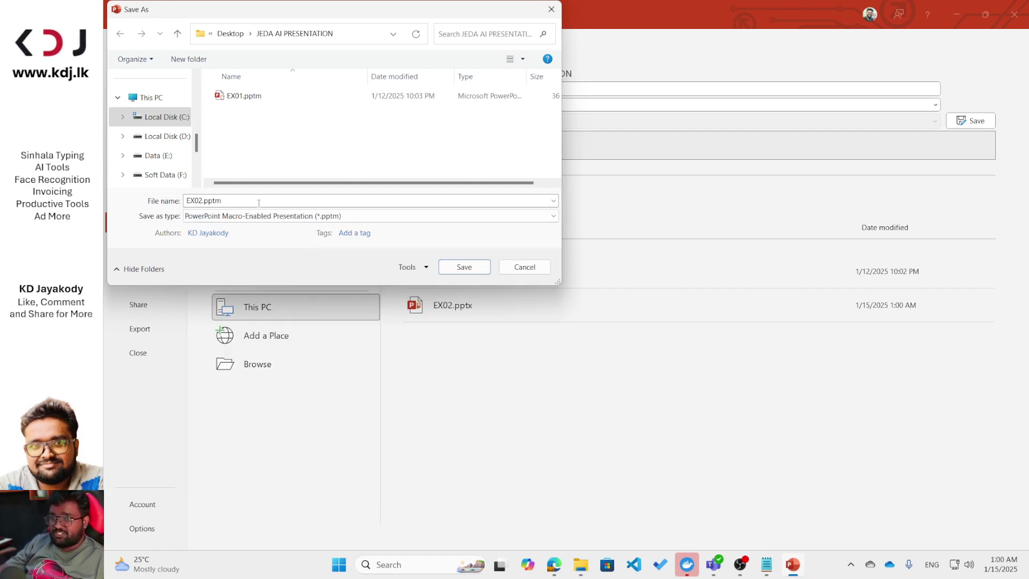
- Save the PowerPoint file as the macro-enabled presentation EX02.pptm and give its first slide the Blank layout
{"action": "left_click", "coordinate": [442, 266]}
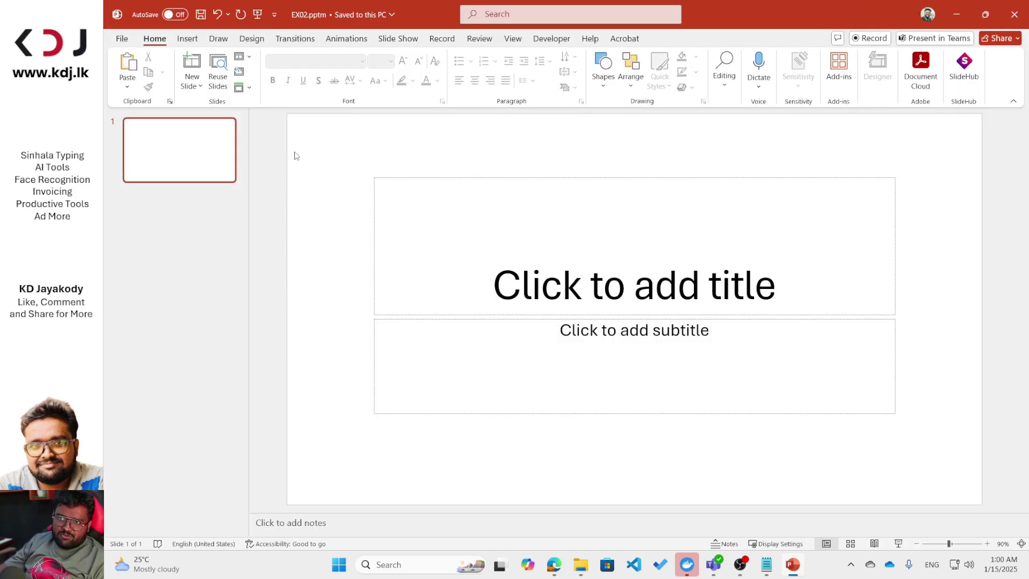
{"action": "left_click", "coordinate": [247, 57]}
{"action": "left_click", "coordinate": [273, 233]}
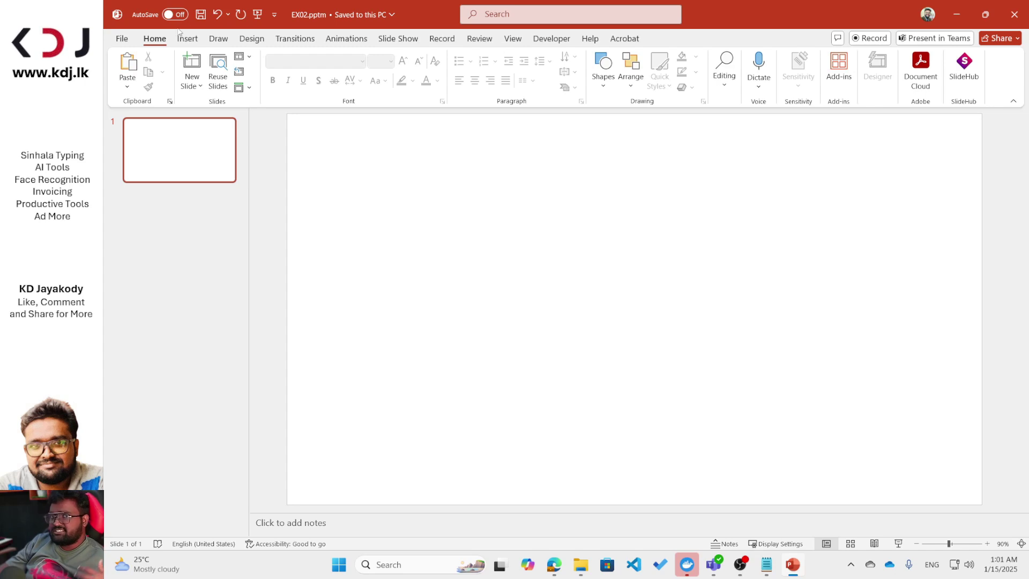
- Make sure the Developer tab is enabled in the ribbon customization and open the Visual Basic editor for the presentation
{"action": "right_click", "coordinate": [157, 36]}
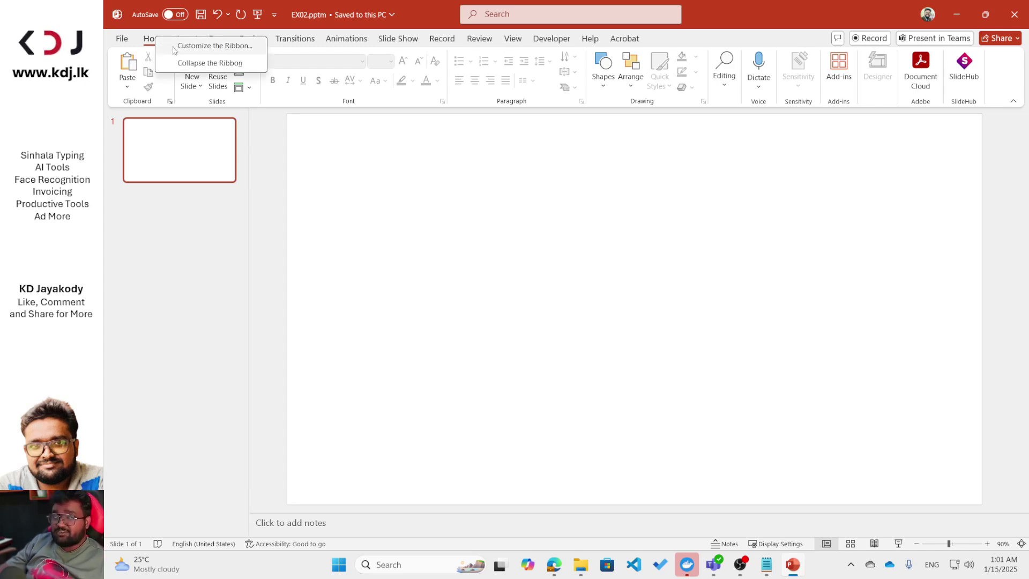
{"action": "left_click", "coordinate": [199, 47]}
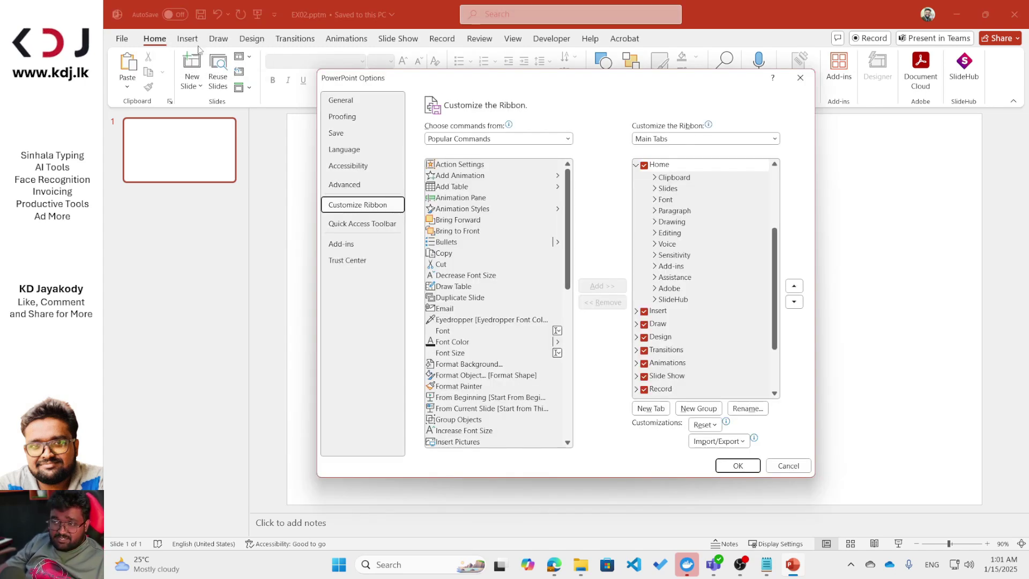
{"action": "scroll", "coordinate": [677, 248], "scroll_direction": "down", "scroll_amount": 2}
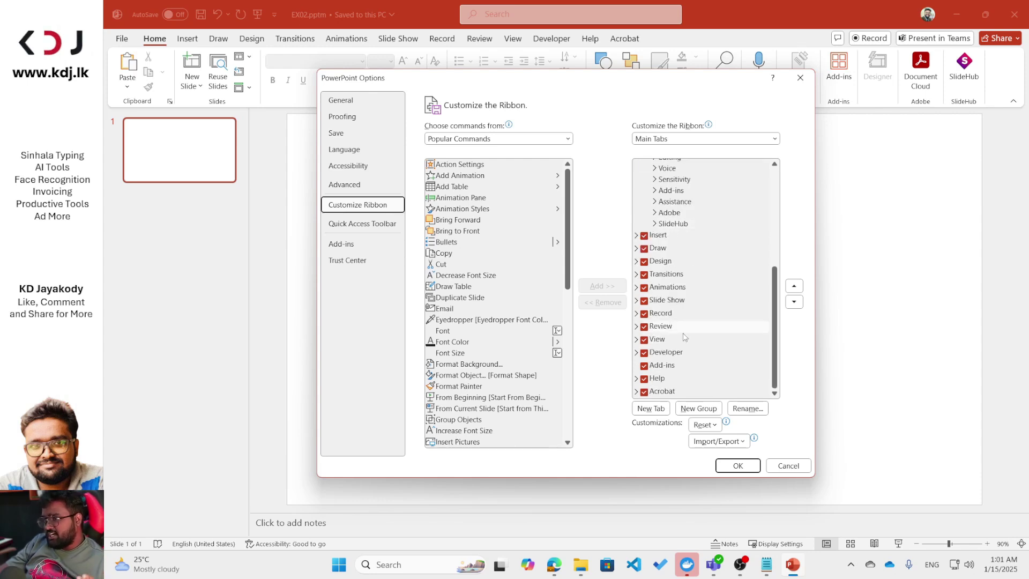
{"action": "left_click", "coordinate": [644, 353]}
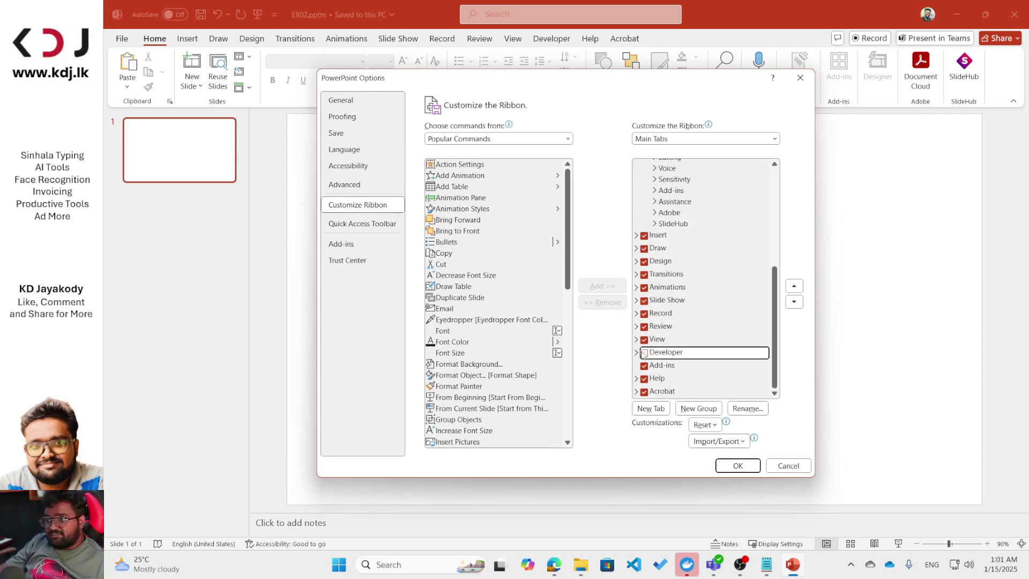
{"action": "left_click", "coordinate": [643, 353]}
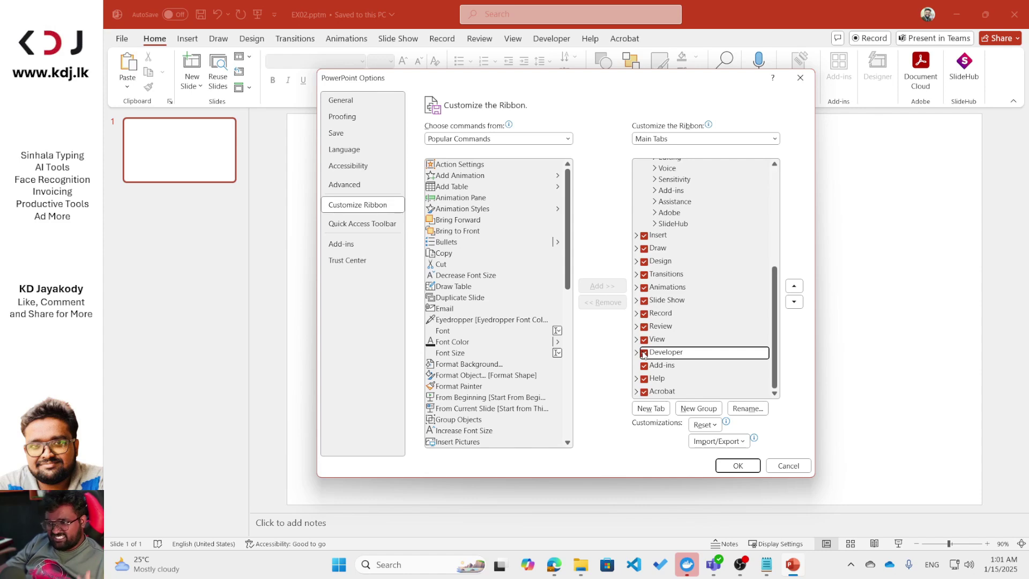
{"action": "left_click", "coordinate": [732, 465]}
{"action": "left_click", "coordinate": [549, 41]}
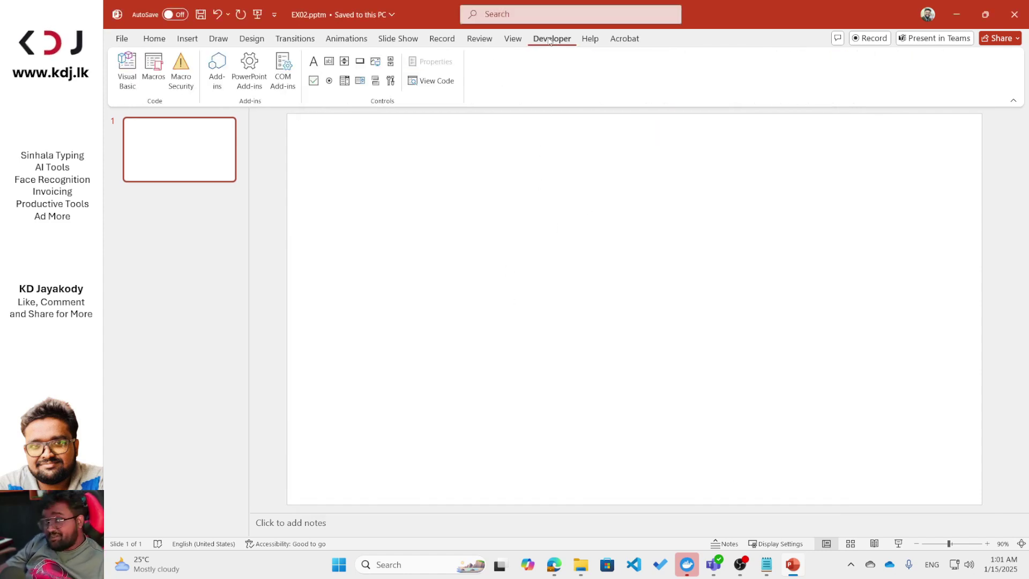
{"action": "left_click", "coordinate": [119, 77]}
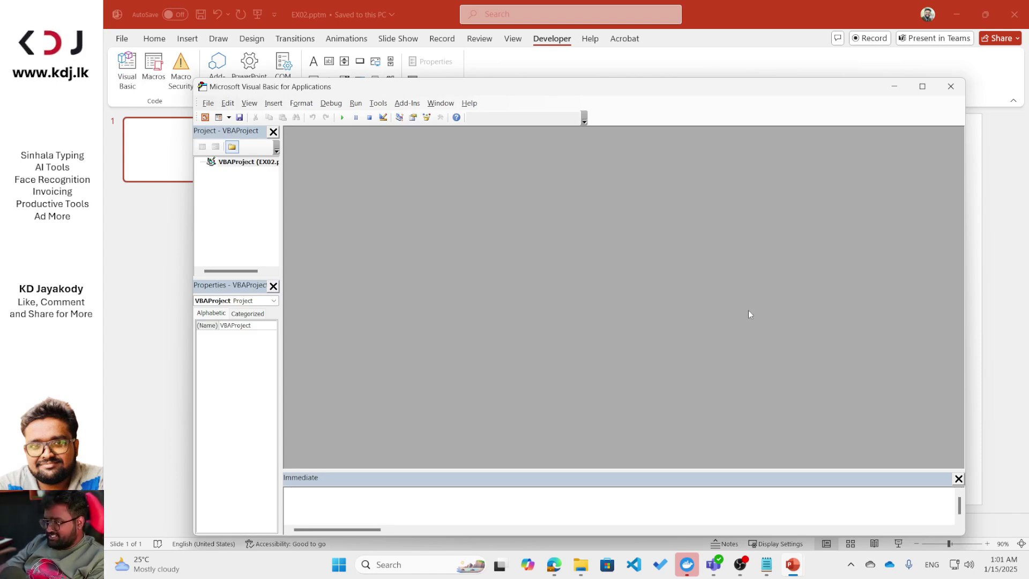
- Switch to Jeda.ai, select the Claude-3.5 Sonnet SWOT analysis, and ask AI Alchemy for a VBA script transforming this design into a single PPT slide
{"action": "mouse_move", "coordinate": [554, 564]}
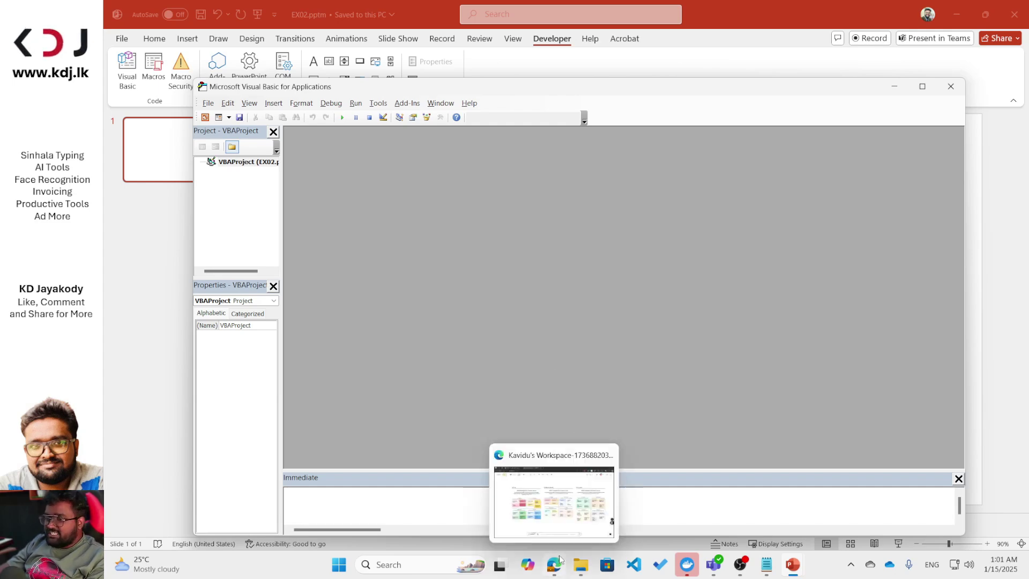
{"action": "left_click", "coordinate": [569, 506]}
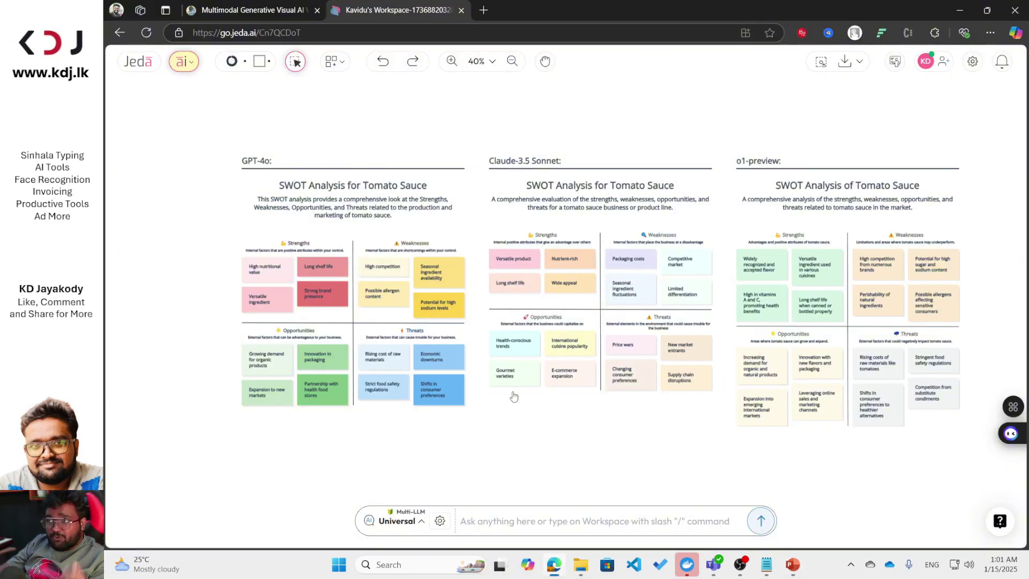
{"action": "left_click_drag", "start_coordinate": [496, 423], "coordinate": [701, 181]}
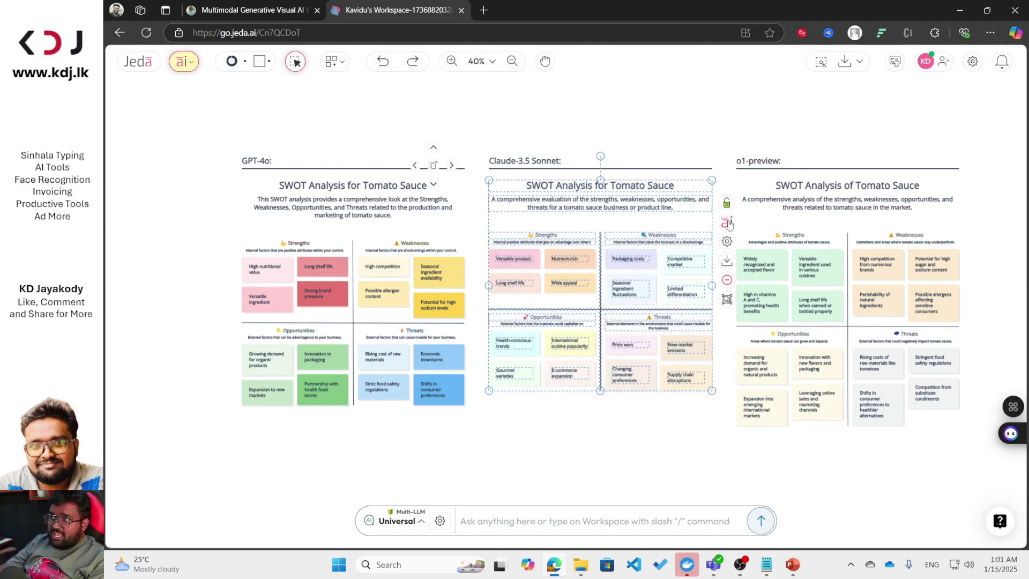
{"action": "left_click", "coordinate": [727, 223]}
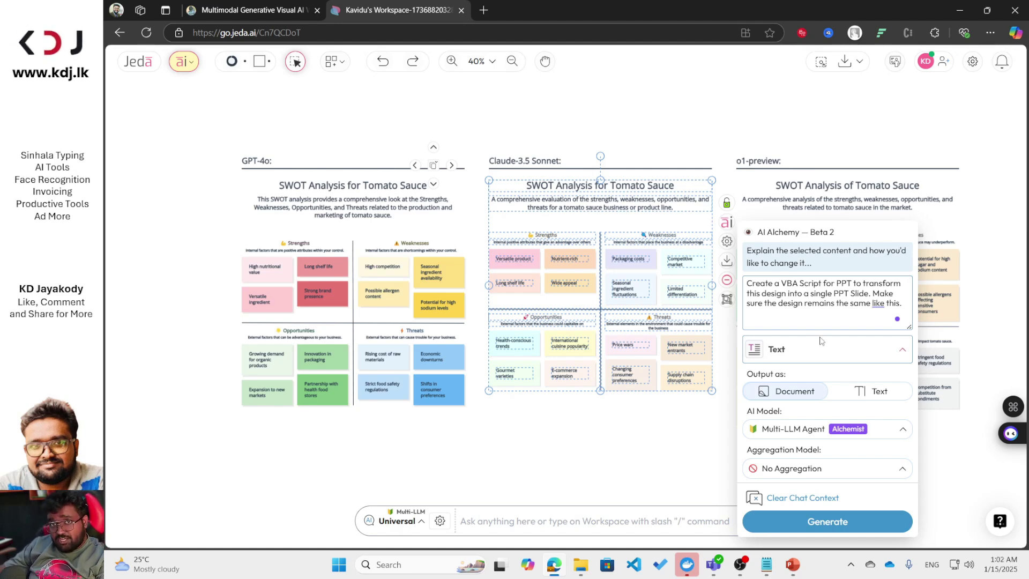
- Keep Text as the output type, turn off the Multi-LLM Agent, choose Claude-3.5 Sonnet as the AI model and generate the VBA script
{"action": "left_click", "coordinate": [792, 358]}
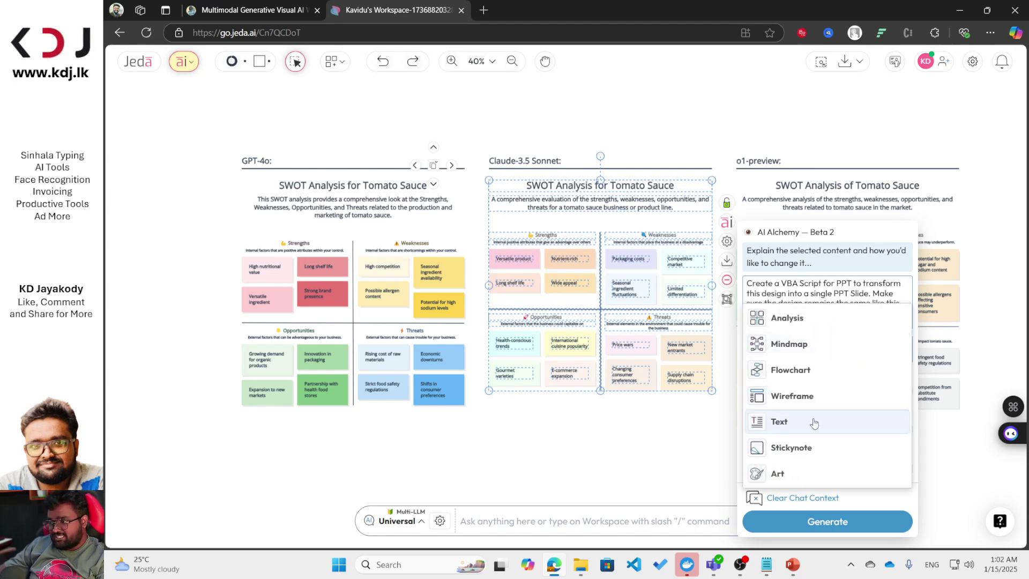
{"action": "left_click", "coordinate": [814, 422]}
{"action": "left_click", "coordinate": [813, 353]}
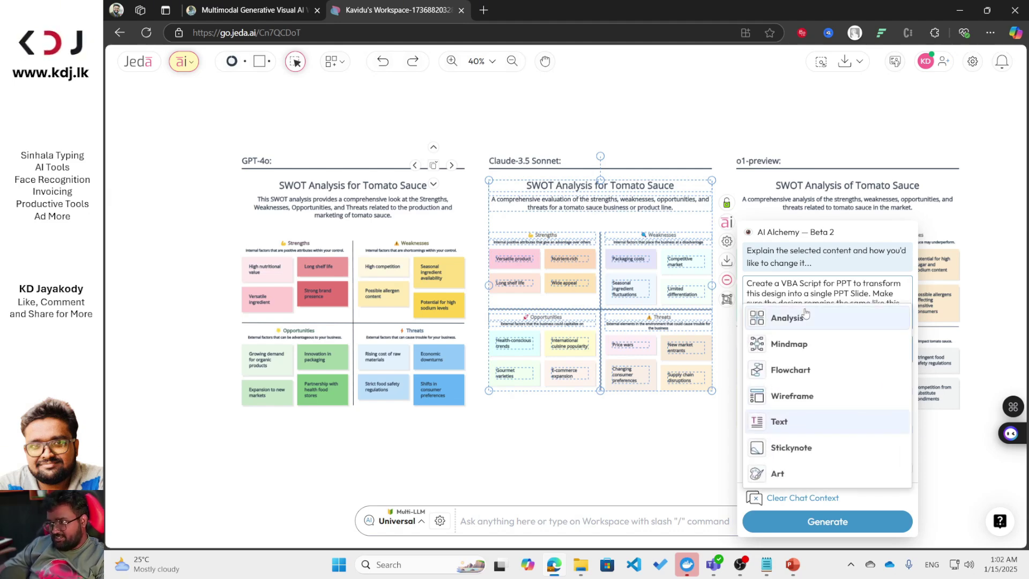
{"action": "left_click", "coordinate": [797, 423]}
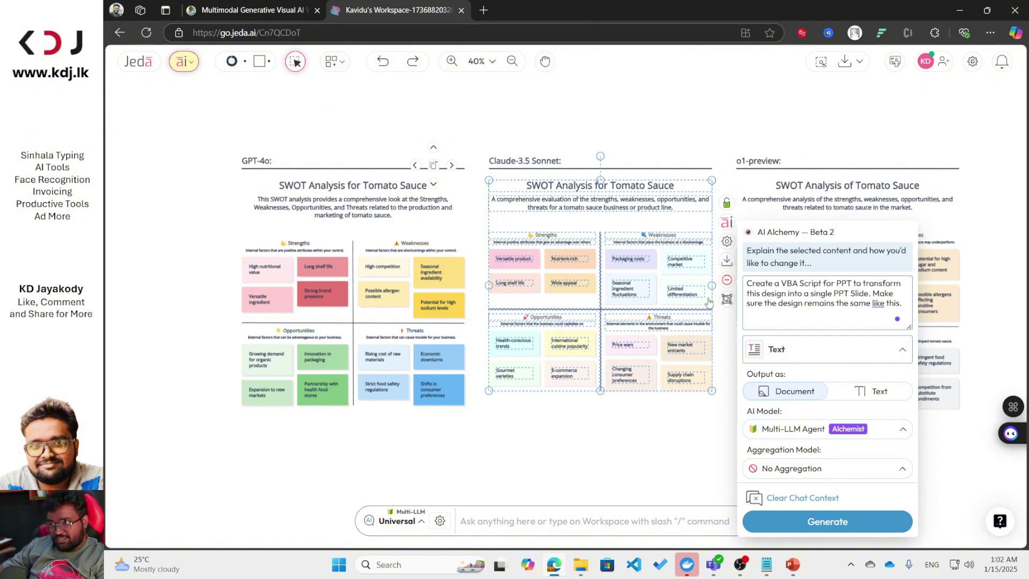
{"action": "left_click", "coordinate": [800, 430]}
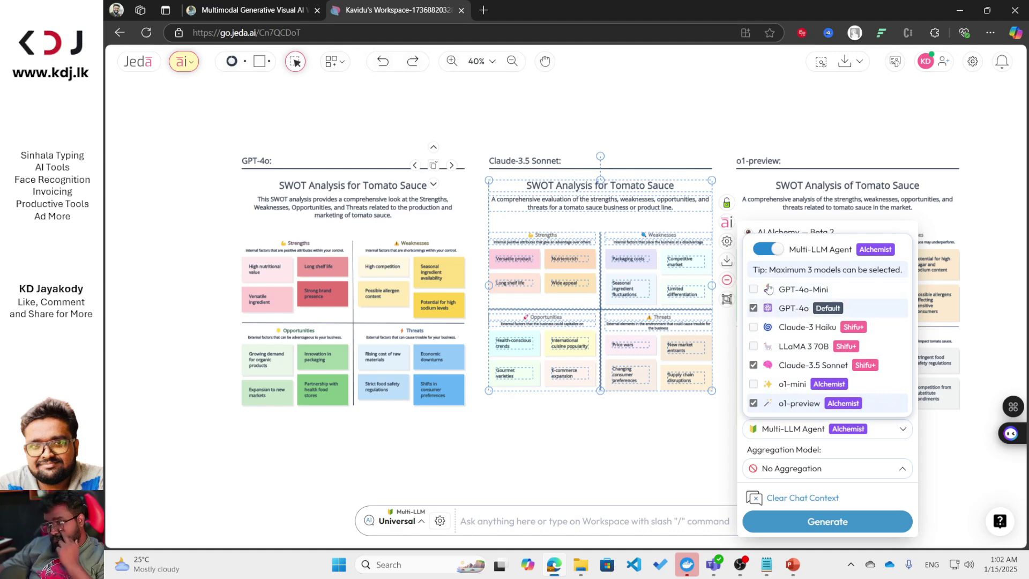
{"action": "left_click", "coordinate": [768, 249]}
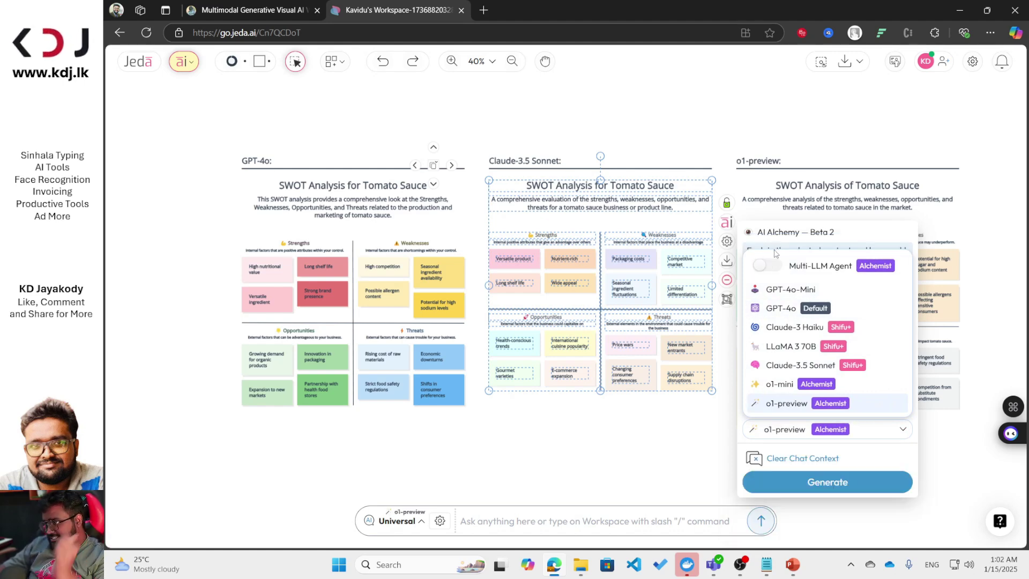
{"action": "left_click", "coordinate": [789, 366]}
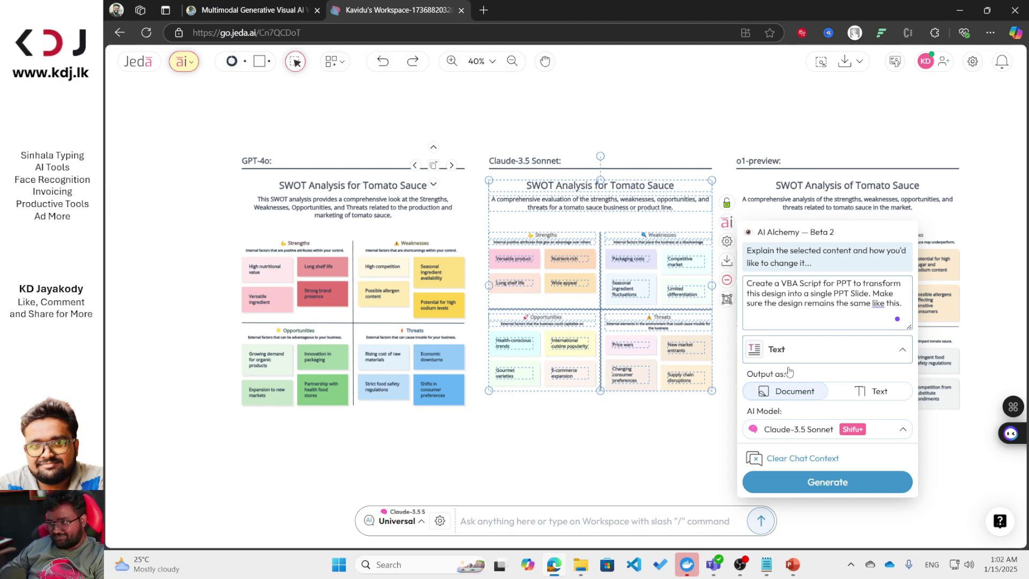
{"action": "left_click", "coordinate": [827, 482]}
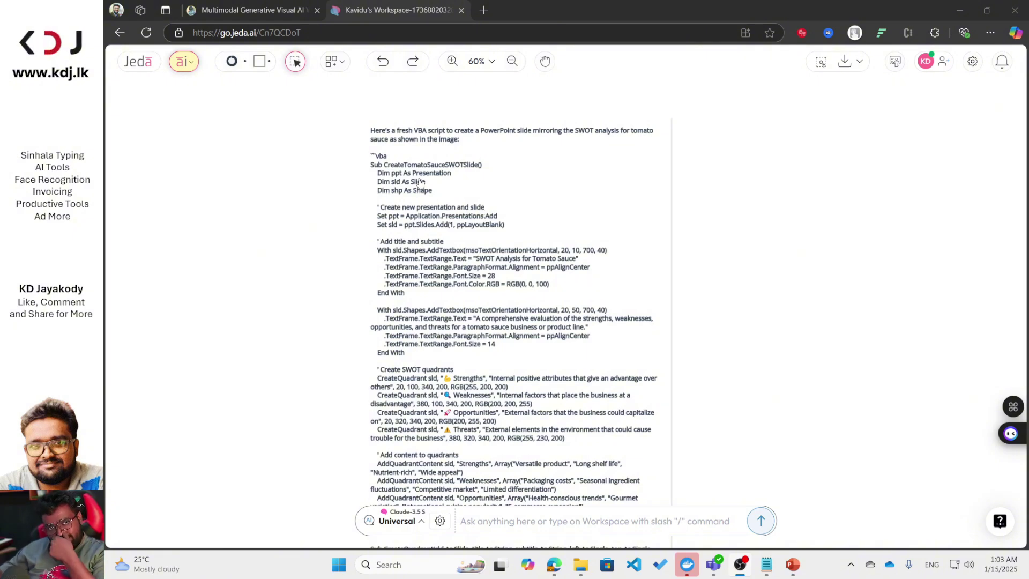
- Select the generated VBA code from the line Sub CreateTomatoSauceSWOTSlide() through the final End Sub, leaving out the surrounding explanation
{"action": "left_click", "coordinate": [414, 176]}
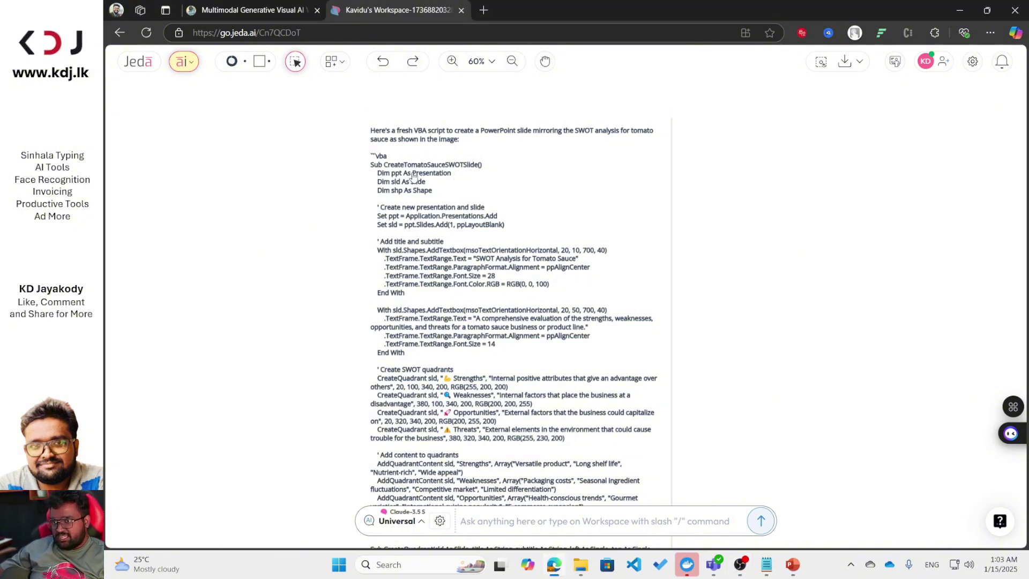
{"action": "scroll", "coordinate": [390, 164], "scroll_direction": "up", "scroll_amount": 3}
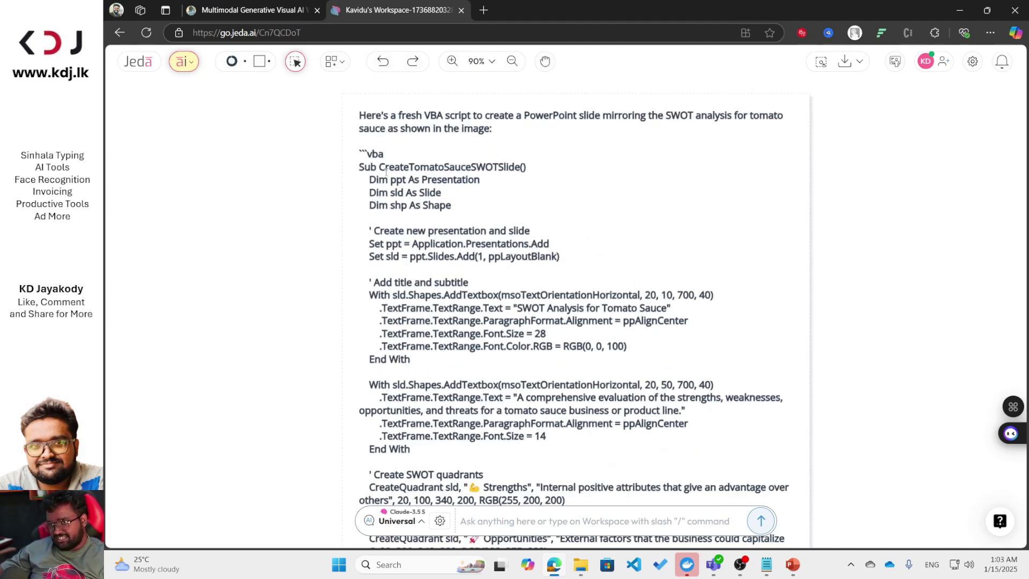
{"action": "scroll", "coordinate": [386, 172], "scroll_direction": "down", "scroll_amount": 5}
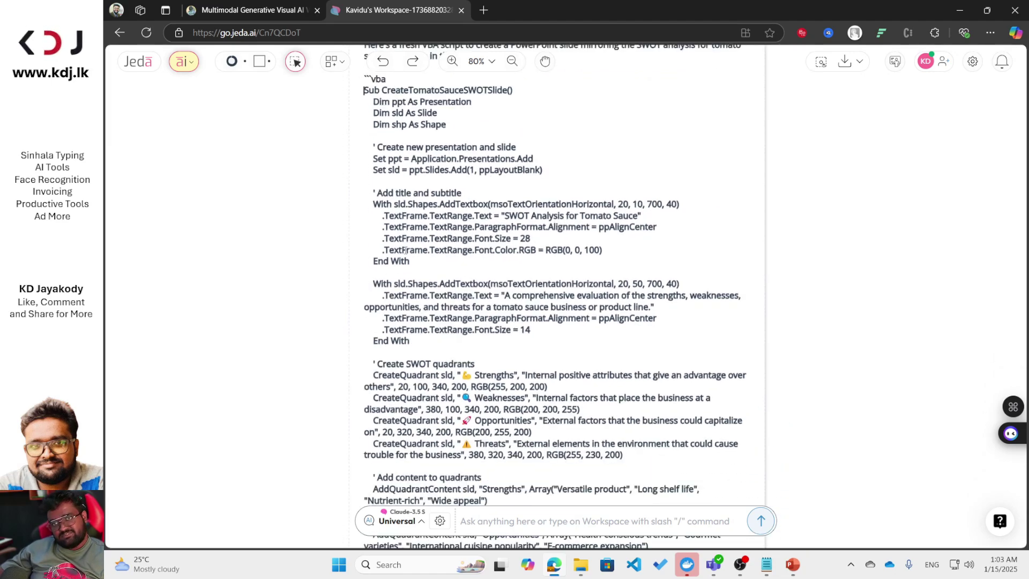
{"action": "scroll", "coordinate": [407, 266], "scroll_direction": "down", "scroll_amount": 3, "text": "ctrl"}
{"action": "scroll", "coordinate": [407, 265], "scroll_direction": "down", "scroll_amount": 2}
{"action": "scroll", "coordinate": [407, 265], "scroll_direction": "down", "scroll_amount": 3, "text": "ctrl"}
{"action": "scroll", "coordinate": [414, 320], "scroll_direction": "down", "scroll_amount": 3}
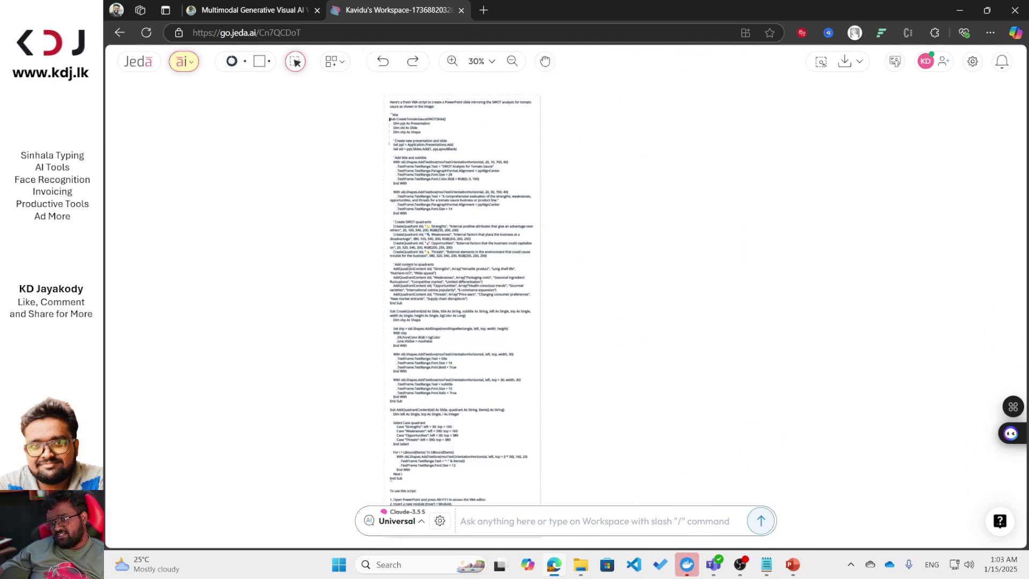
{"action": "scroll", "coordinate": [372, 413], "scroll_direction": "up", "scroll_amount": 6, "text": "ctrl"}
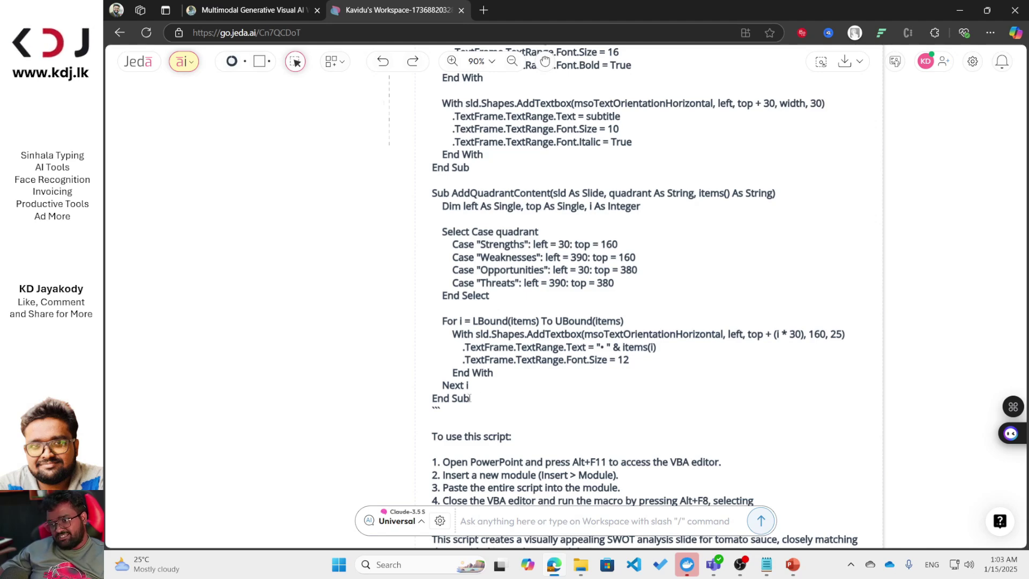
{"action": "left_click", "coordinate": [470, 398], "text": "shift"}
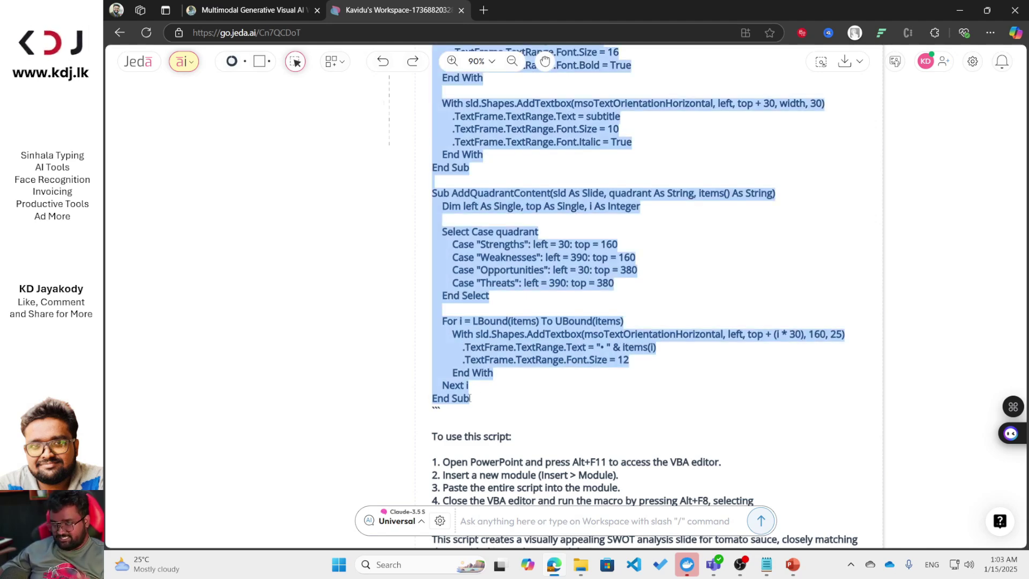
{"action": "scroll", "coordinate": [470, 398], "scroll_direction": "down", "scroll_amount": 3, "text": "ctrl"}
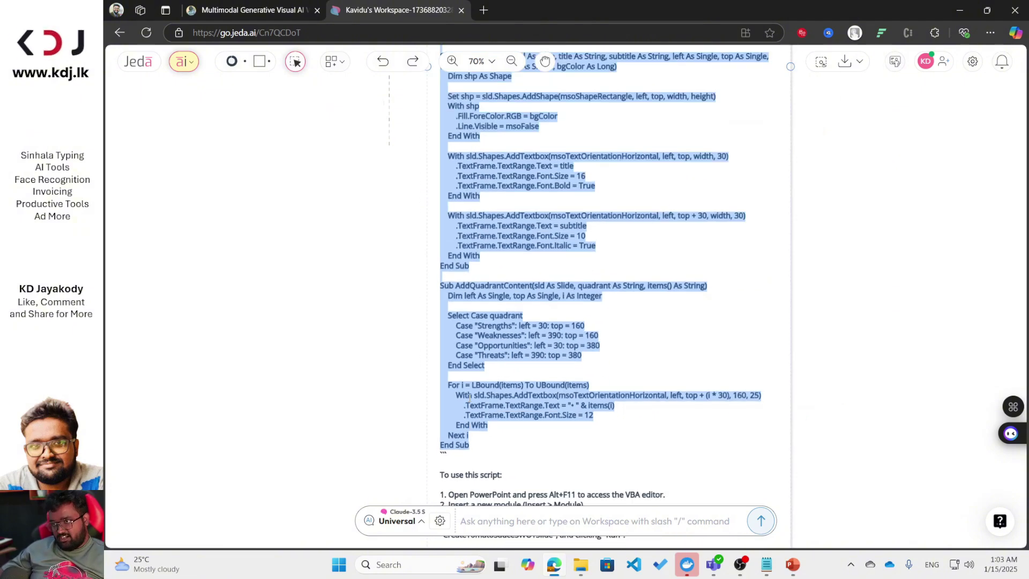
{"action": "scroll", "coordinate": [470, 398], "scroll_direction": "up", "scroll_amount": 5}
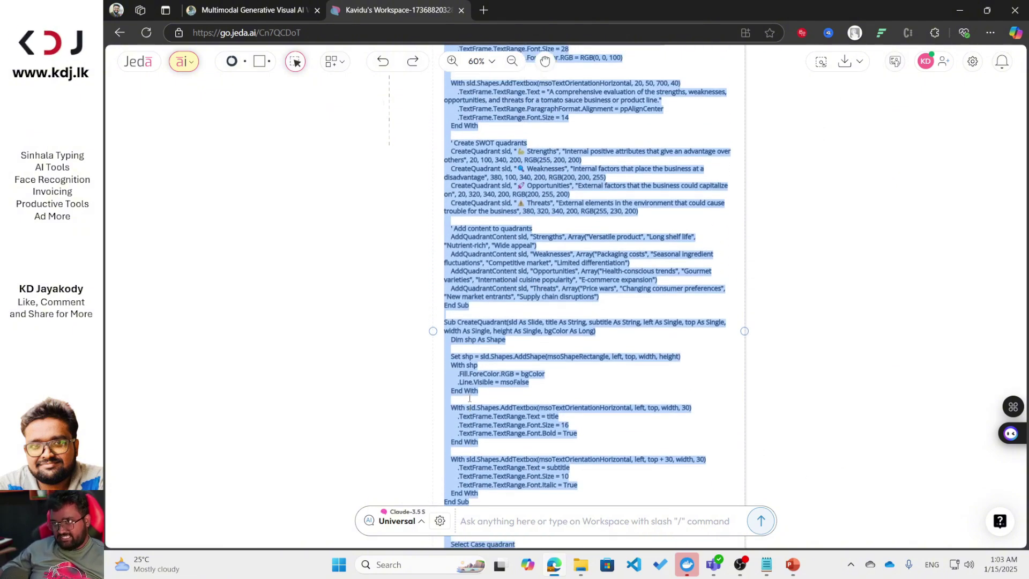
{"action": "scroll", "coordinate": [470, 398], "scroll_direction": "up", "scroll_amount": 3}
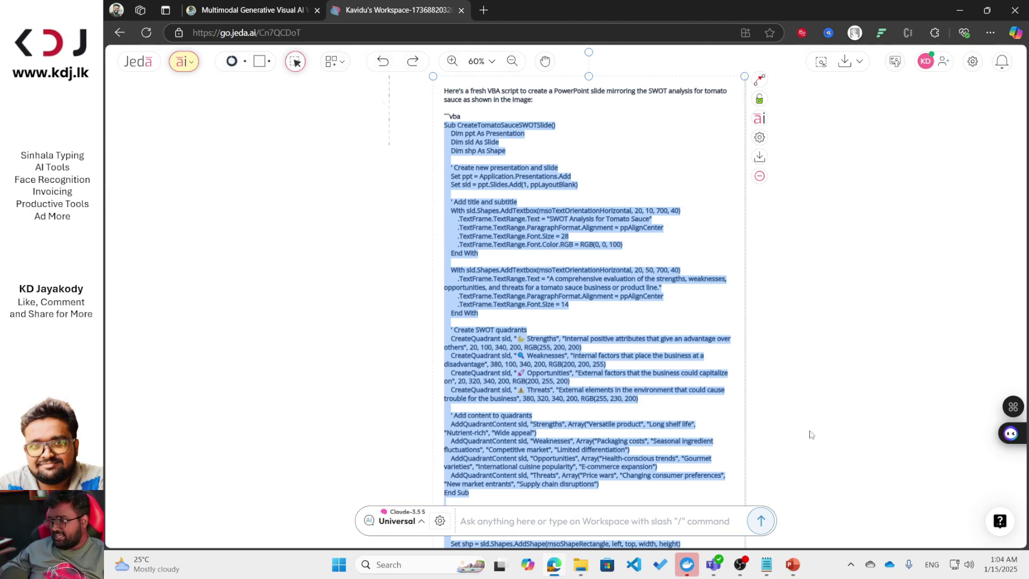
- Switch to the Visual Basic editor, insert a new module into the EX02.pptm project and paste the VBA script into it
{"action": "left_click", "coordinate": [793, 565]}
{"action": "left_click", "coordinate": [831, 490]}
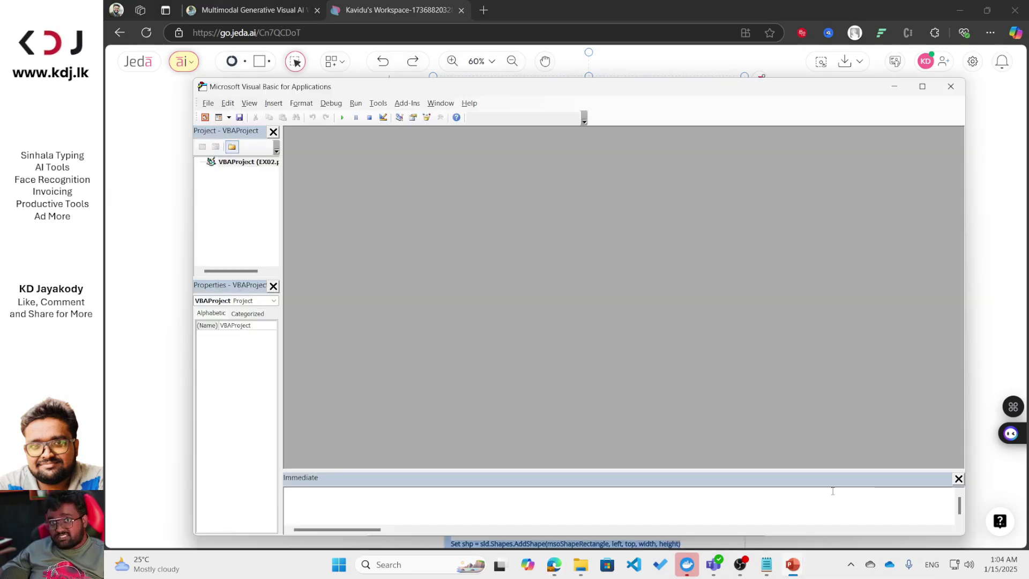
{"action": "left_click", "coordinate": [274, 103]}
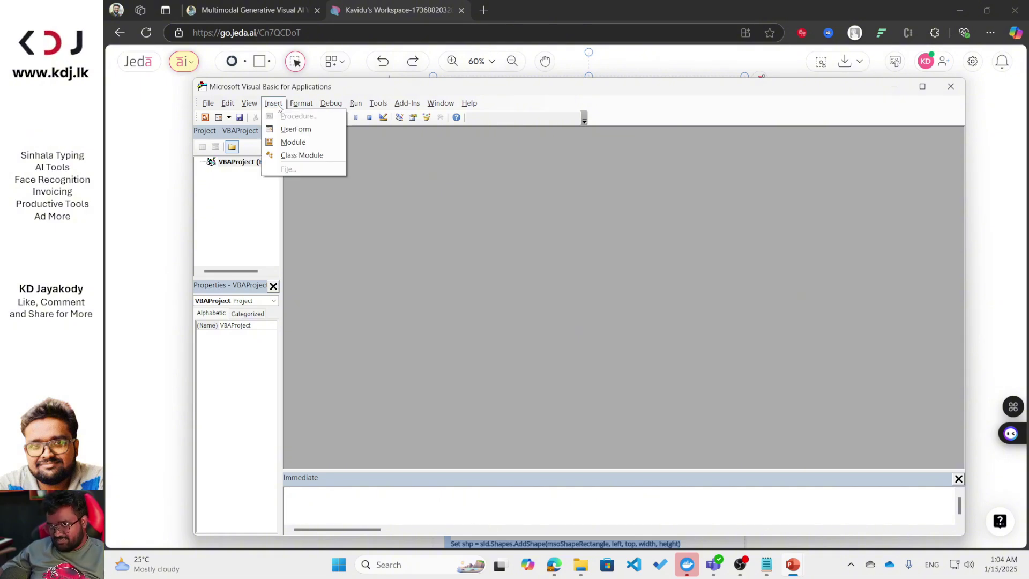
{"action": "left_click", "coordinate": [312, 149]}
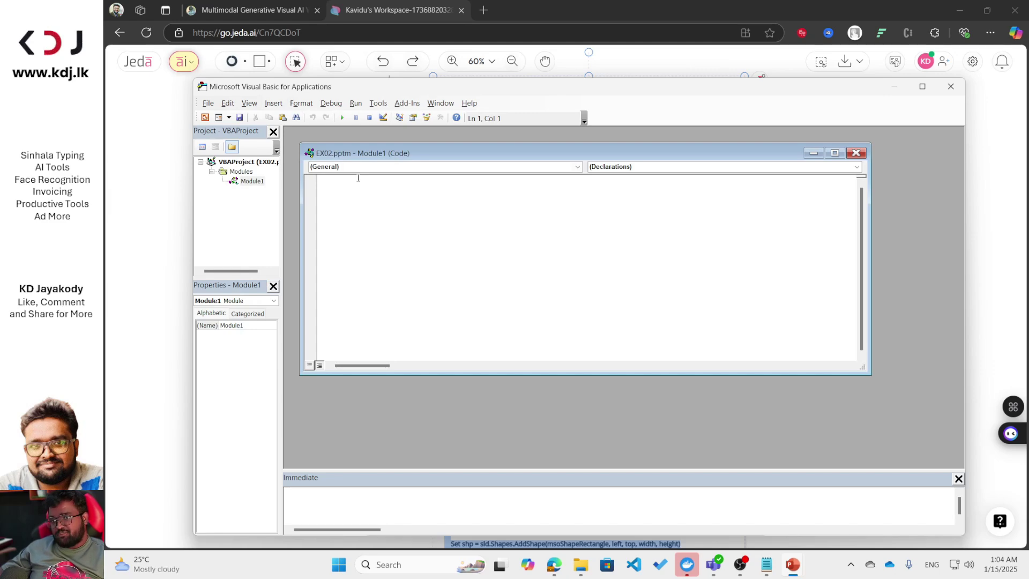
{"action": "right_click", "coordinate": [339, 197]}
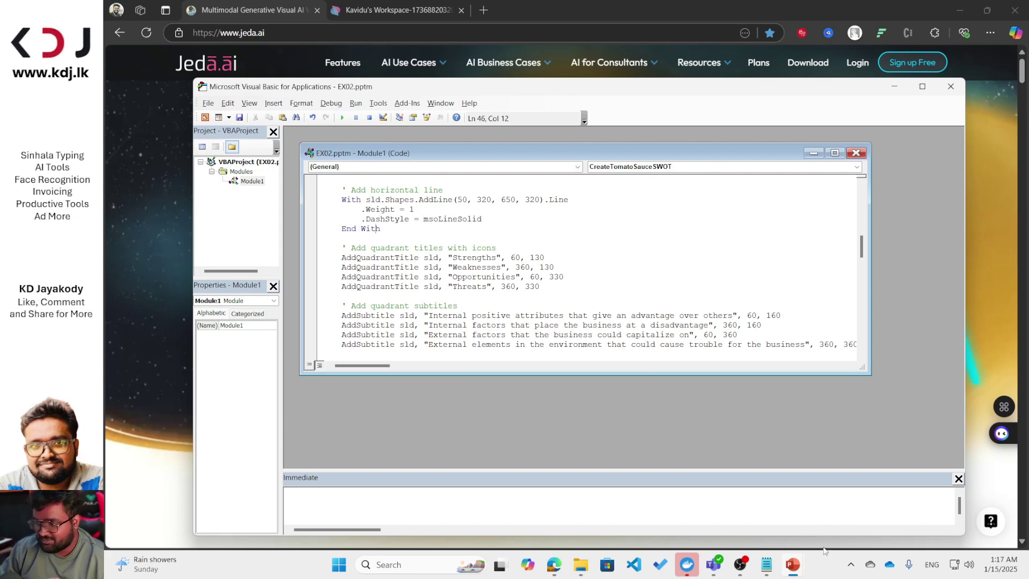
- Switch to the EX02.pptm presentation in PowerPoint and display slide 1 with the SWOT analysis
{"action": "mouse_move", "coordinate": [805, 562]}
{"action": "left_click", "coordinate": [716, 499]}
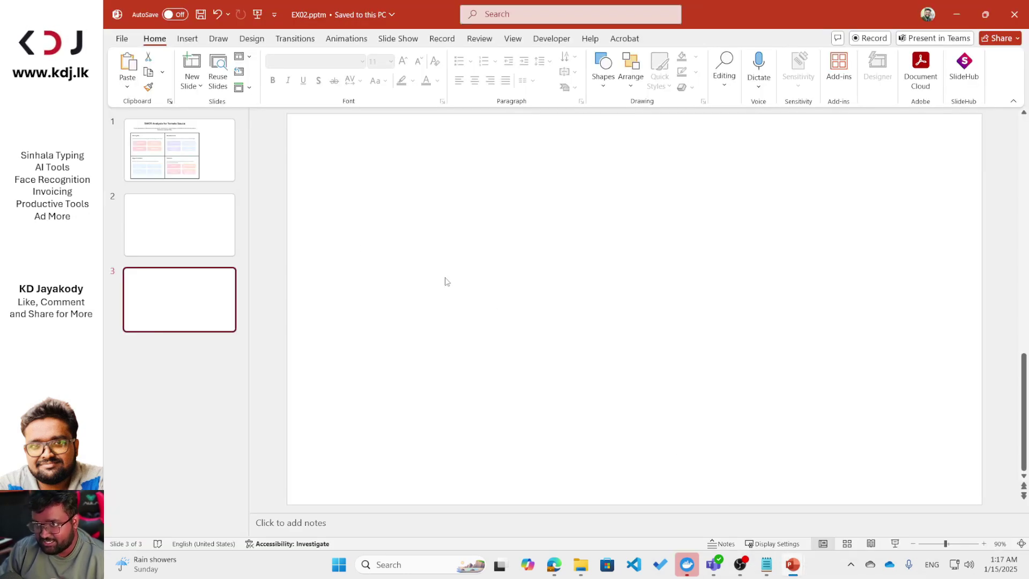
{"action": "left_click", "coordinate": [209, 179]}
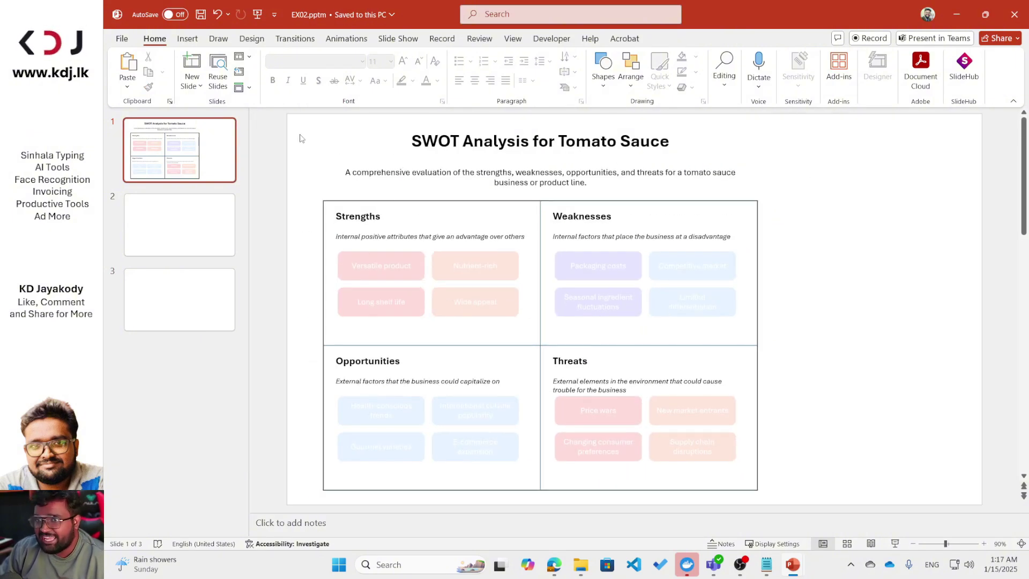
- Select all objects on slide 1 and move the whole SWOT layout right so it sits roughly centered on the slide
{"action": "key", "text": "ctrl+a"}
{"action": "left_click", "coordinate": [301, 136]}
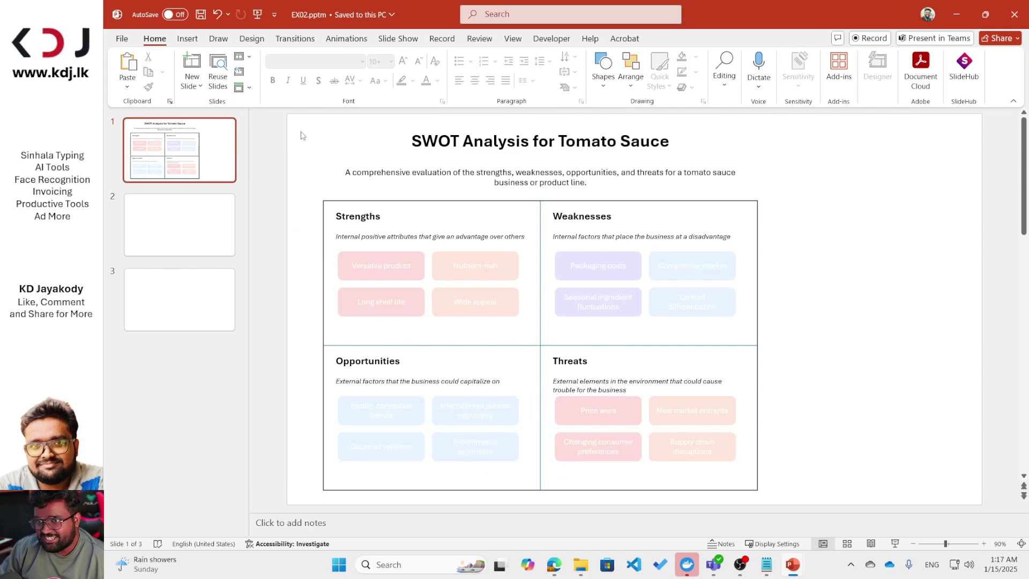
{"action": "key", "text": "ctrl+a"}
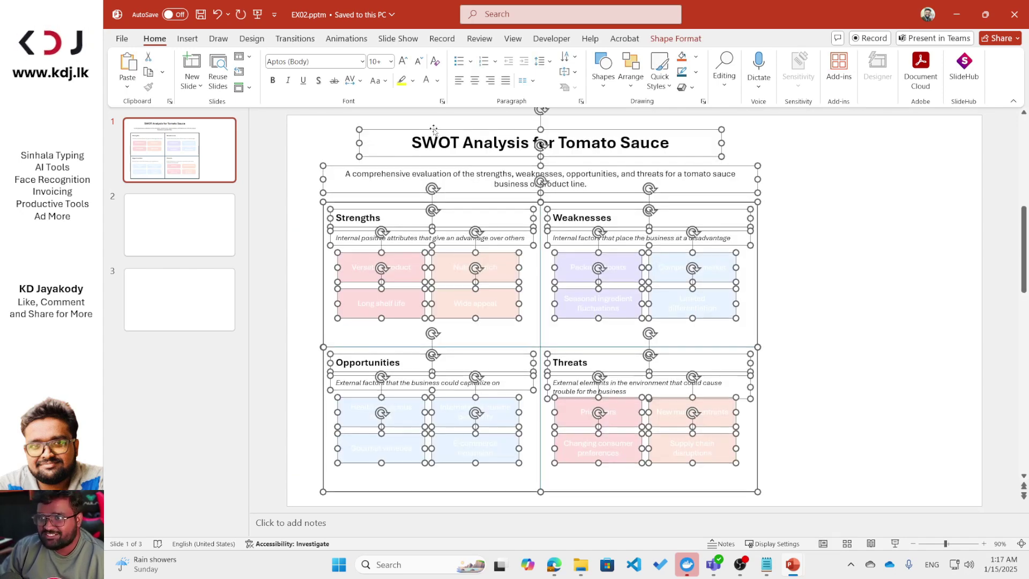
{"action": "left_click_drag", "start_coordinate": [434, 129], "coordinate": [513, 132]}
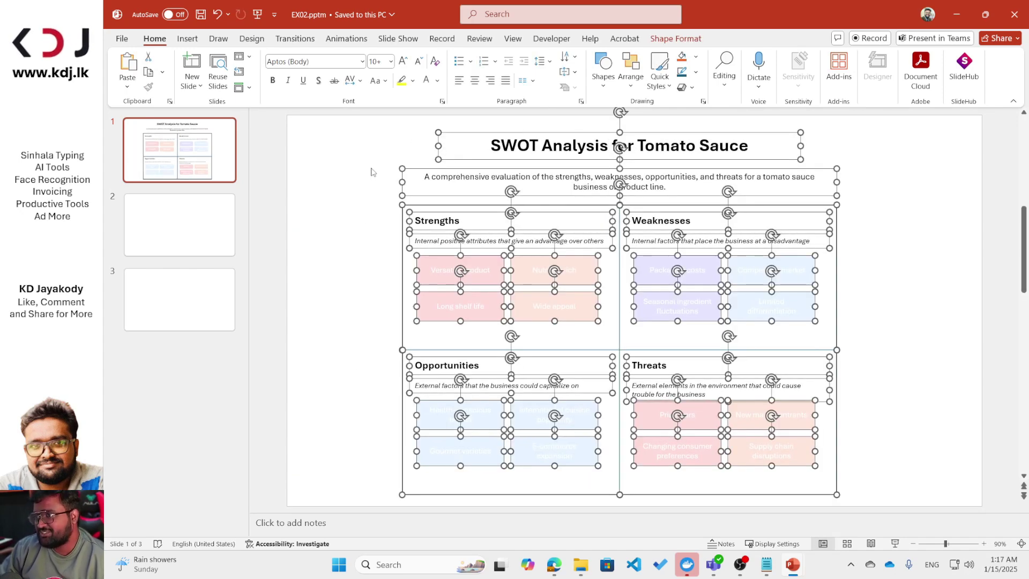
{"action": "left_click", "coordinate": [349, 276]}
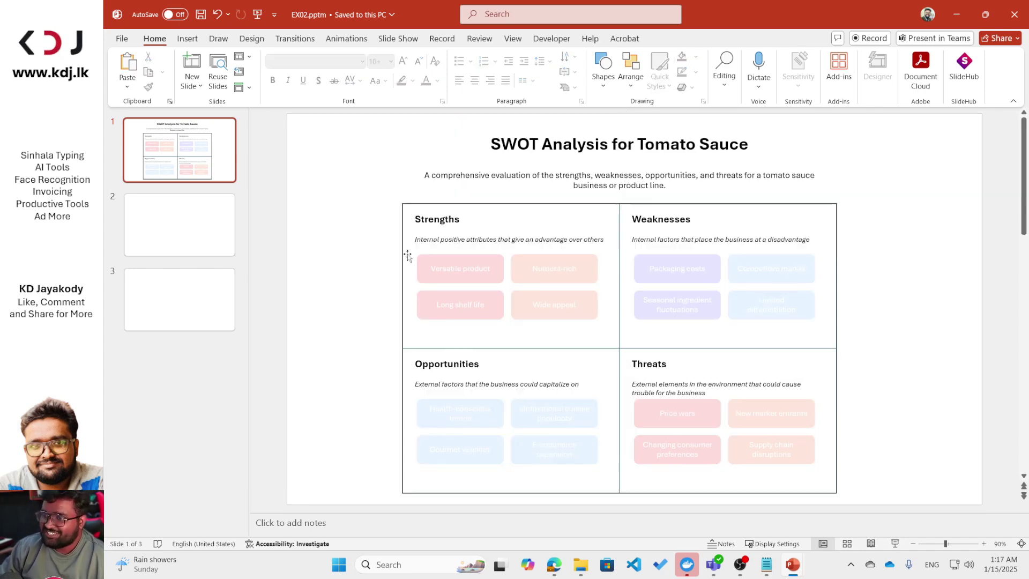